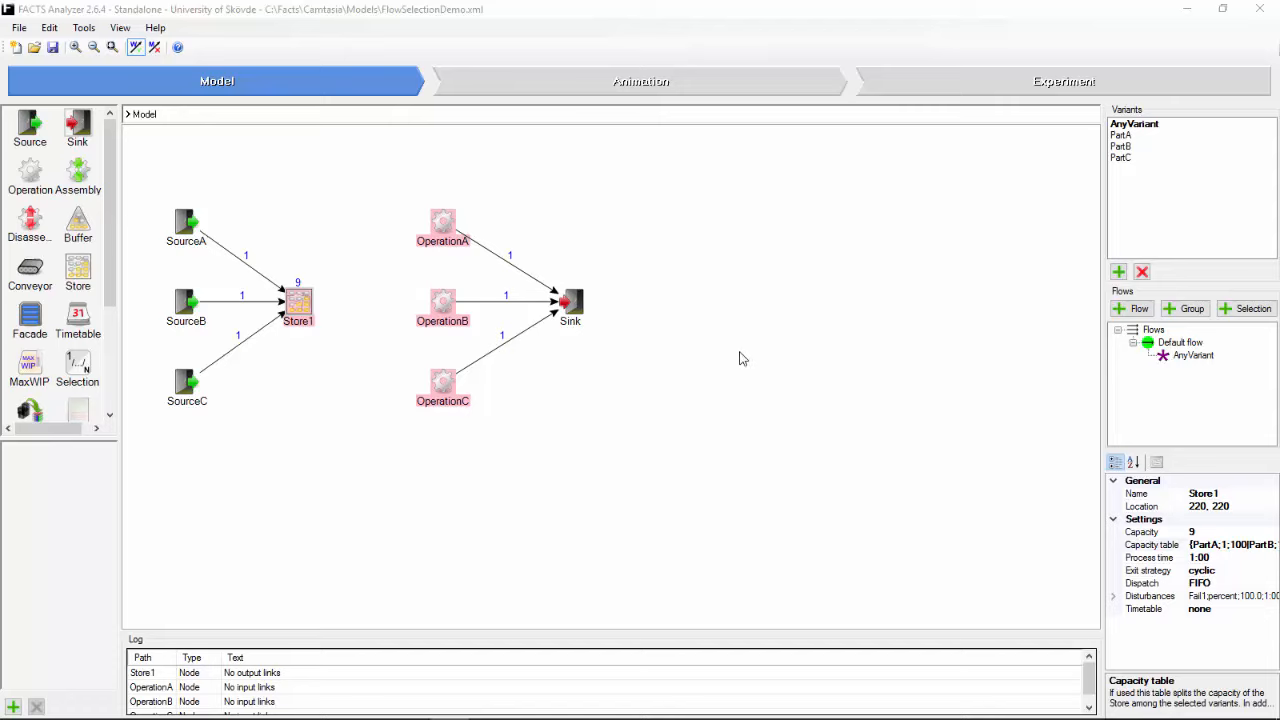
- Review the setup time table shared by OperationA, OperationB and OperationC, with its dialog enlarged
{"action": "left_click_drag", "start_coordinate": [404, 180], "coordinate": [472, 476]}
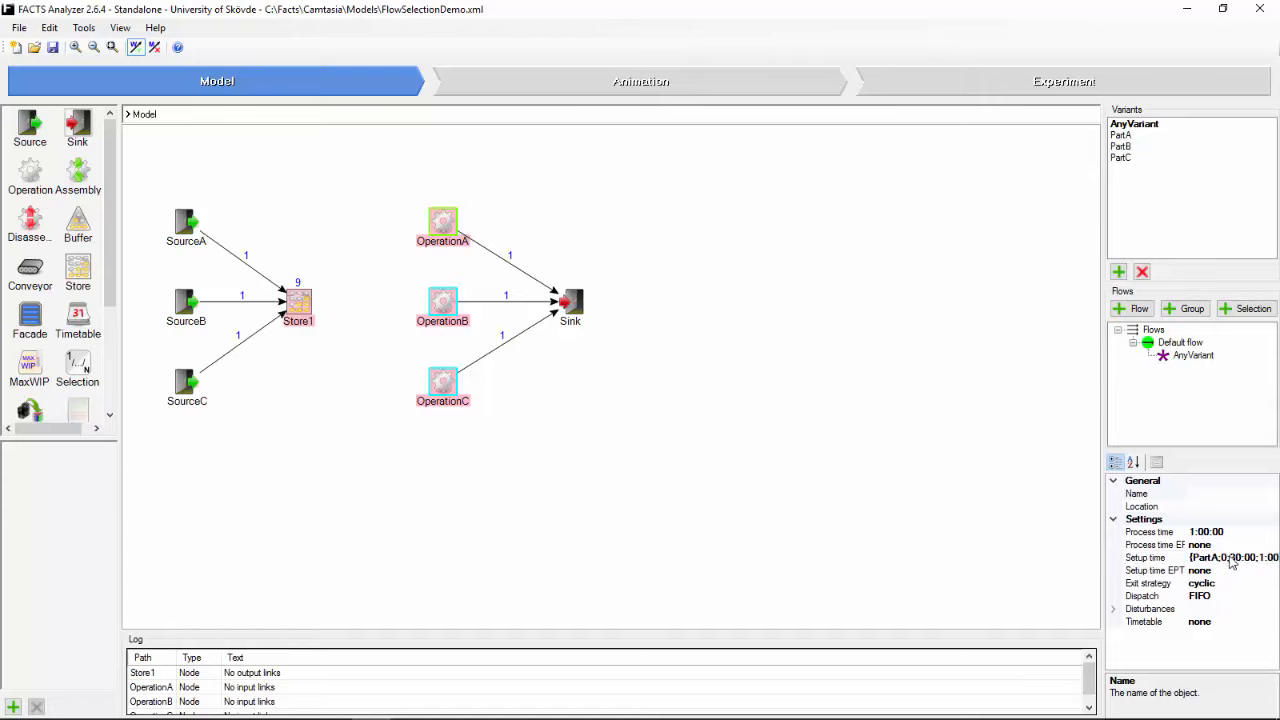
{"action": "left_click", "coordinate": [1160, 558]}
{"action": "left_click", "coordinate": [1272, 558]}
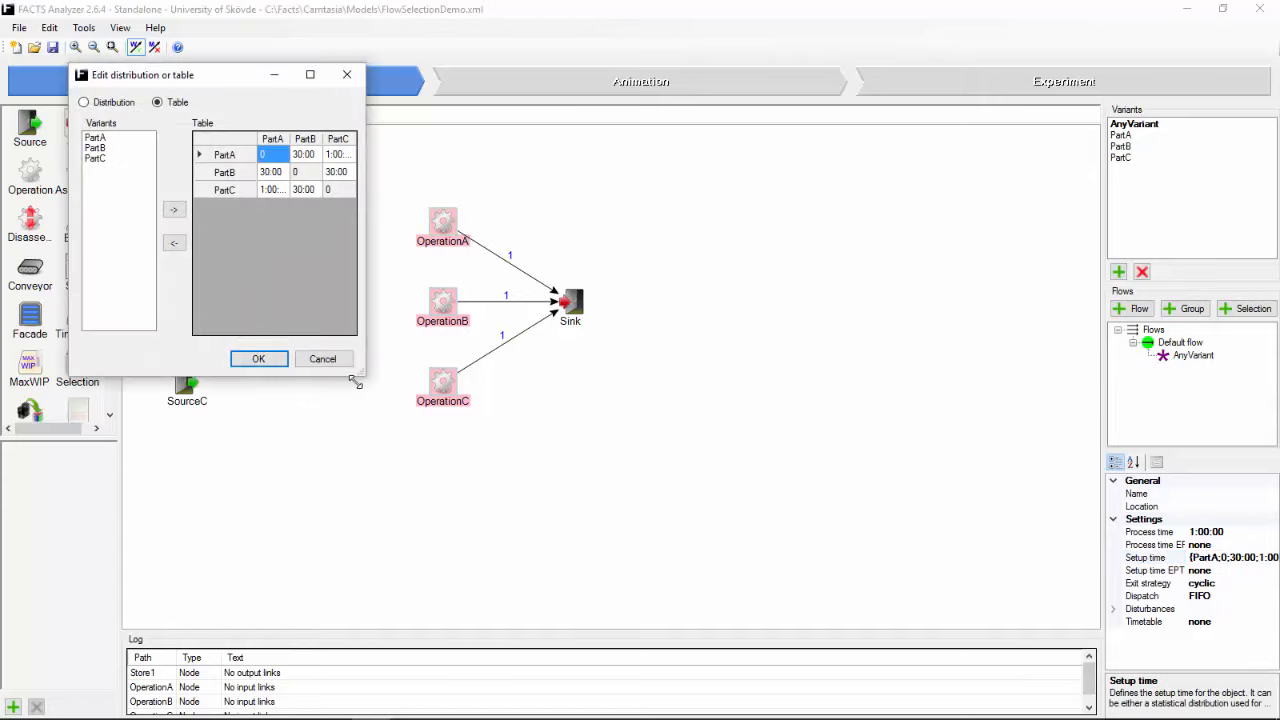
{"action": "left_click_drag", "start_coordinate": [362, 372], "coordinate": [632, 482]}
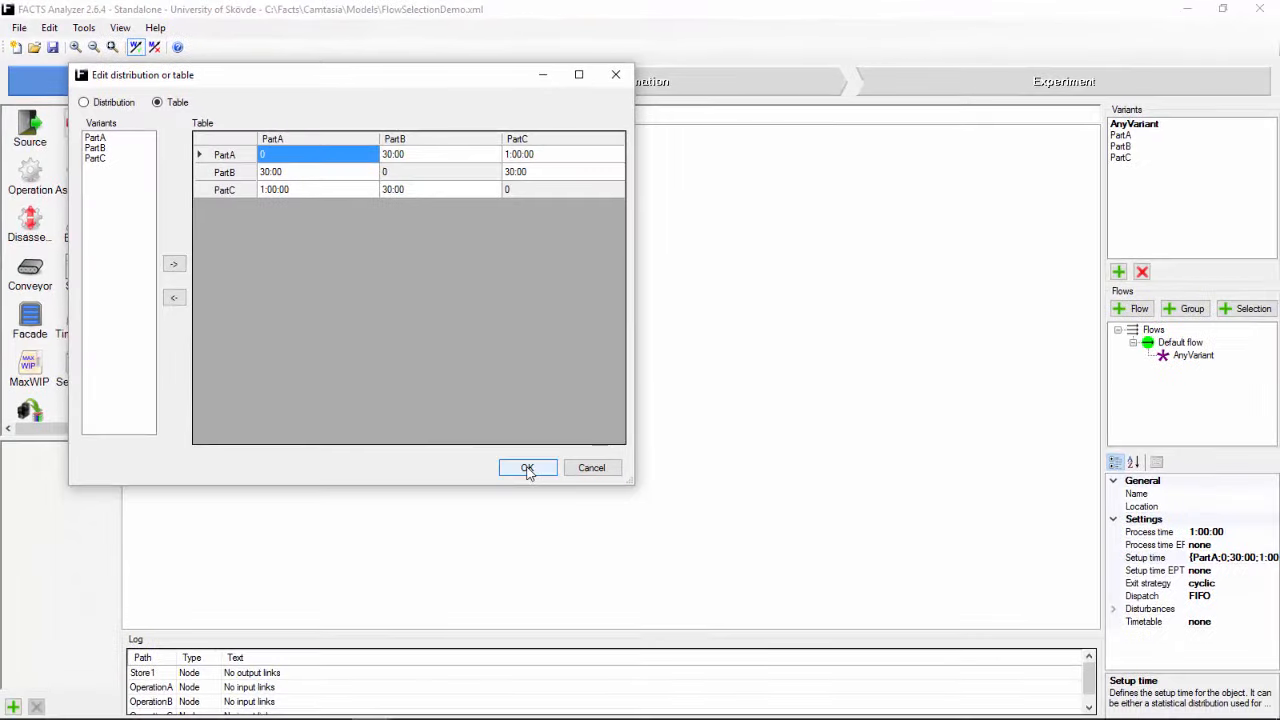
{"action": "left_click", "coordinate": [527, 468]}
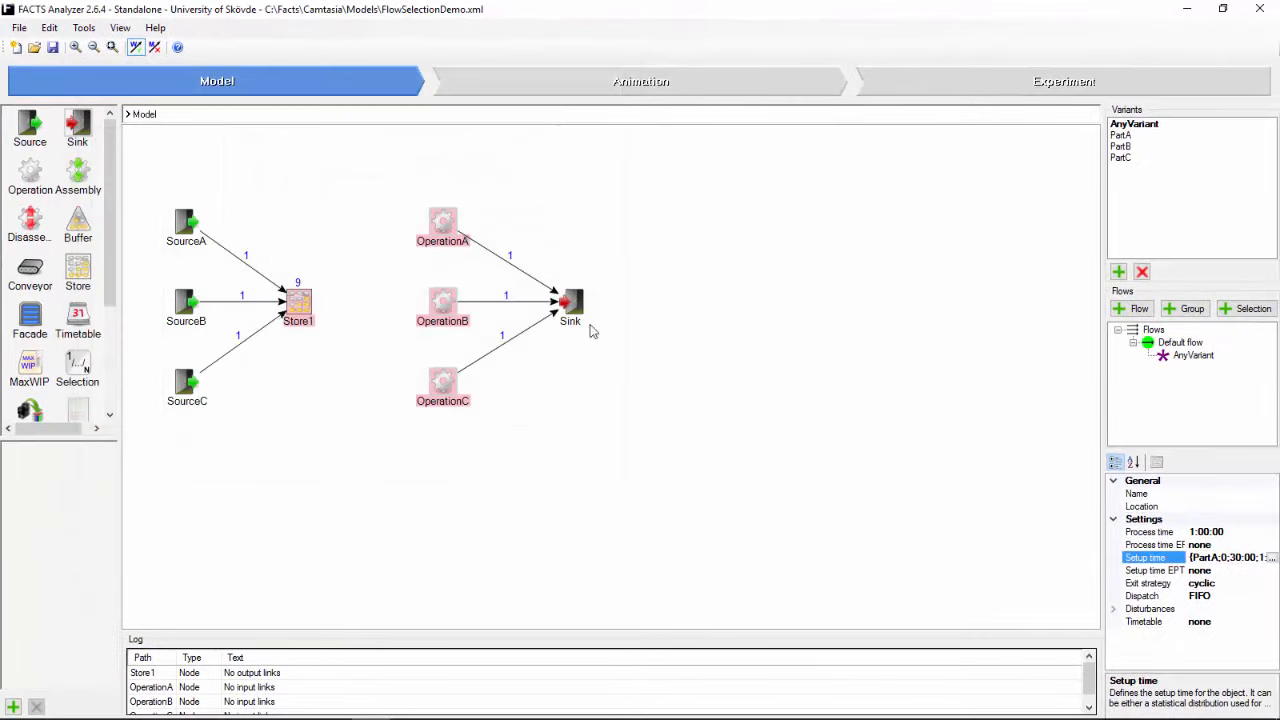
- Check the process time distribution of the three selected operations
{"action": "left_click", "coordinate": [1249, 531]}
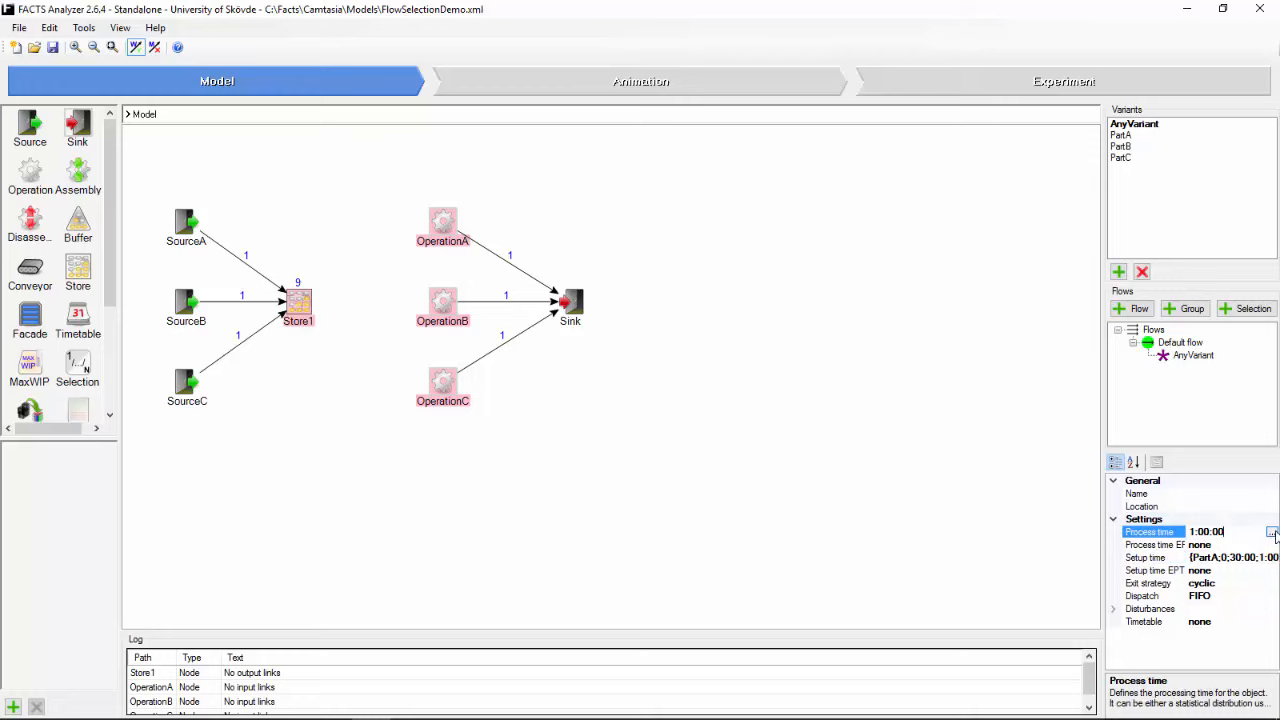
{"action": "left_click", "coordinate": [1272, 531]}
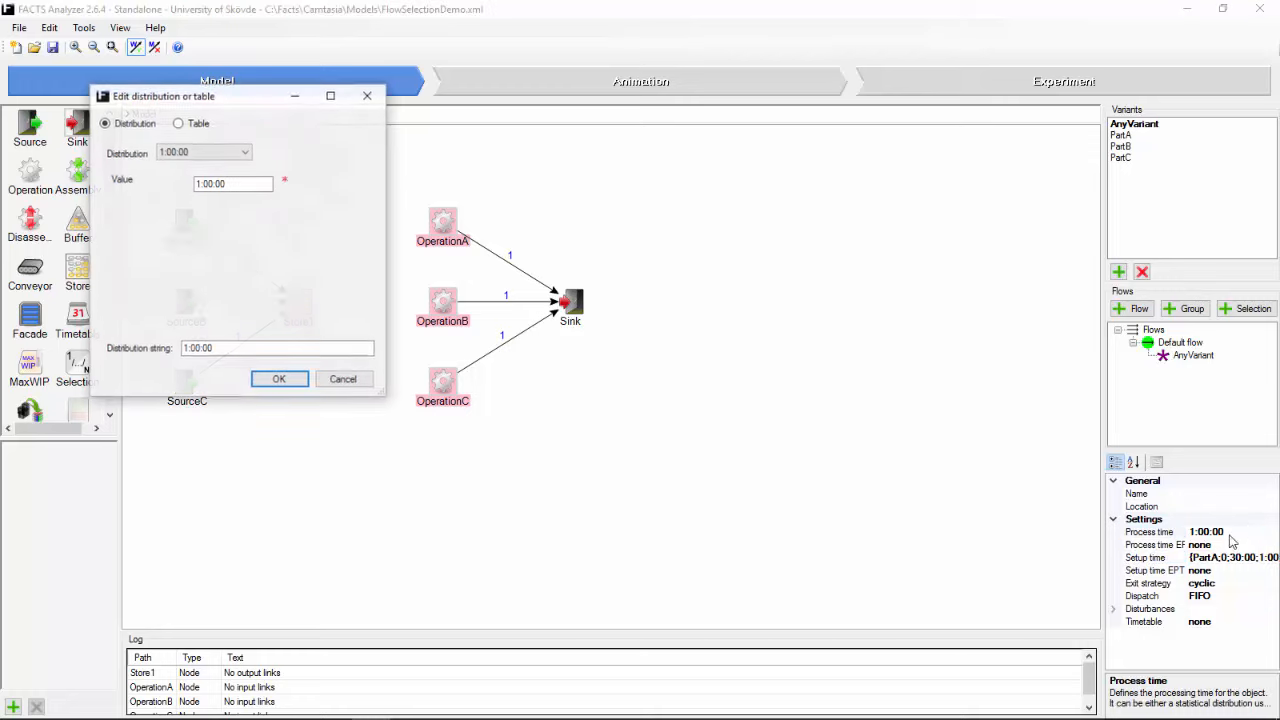
{"action": "left_click", "coordinate": [298, 380]}
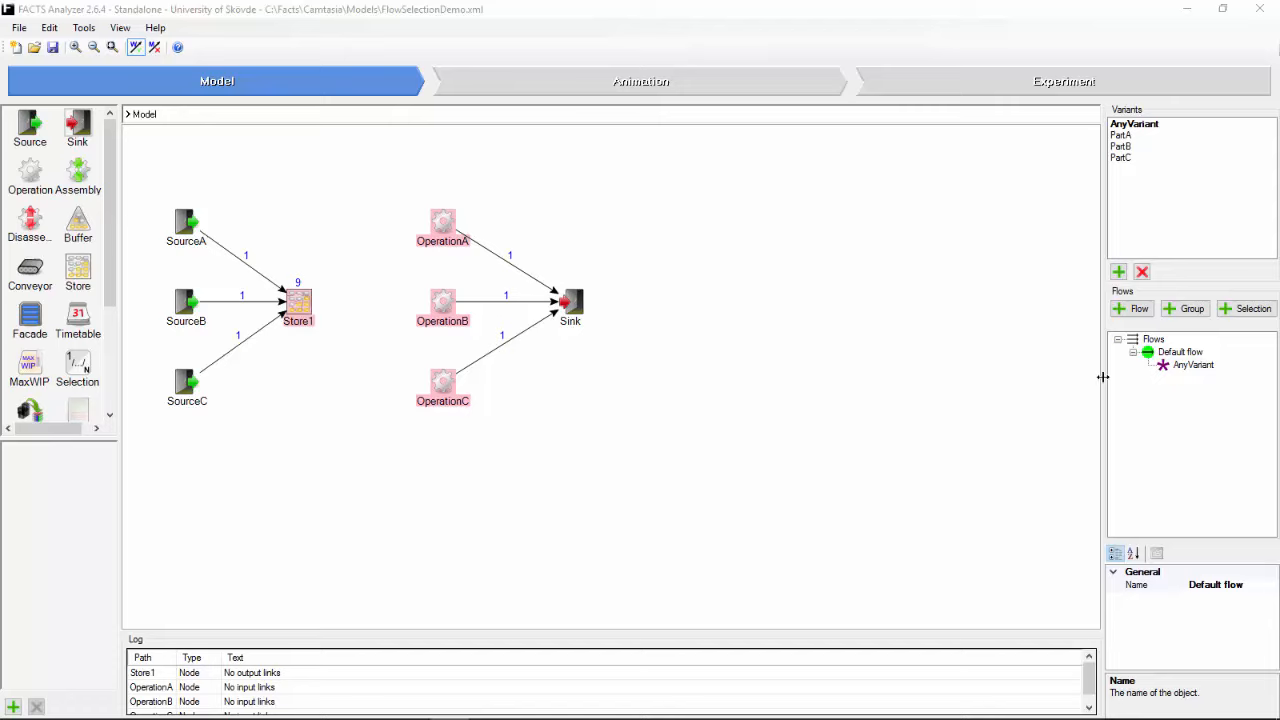
- Add a selection under the Flows root and create a group inside it
{"action": "left_click", "coordinate": [1155, 340]}
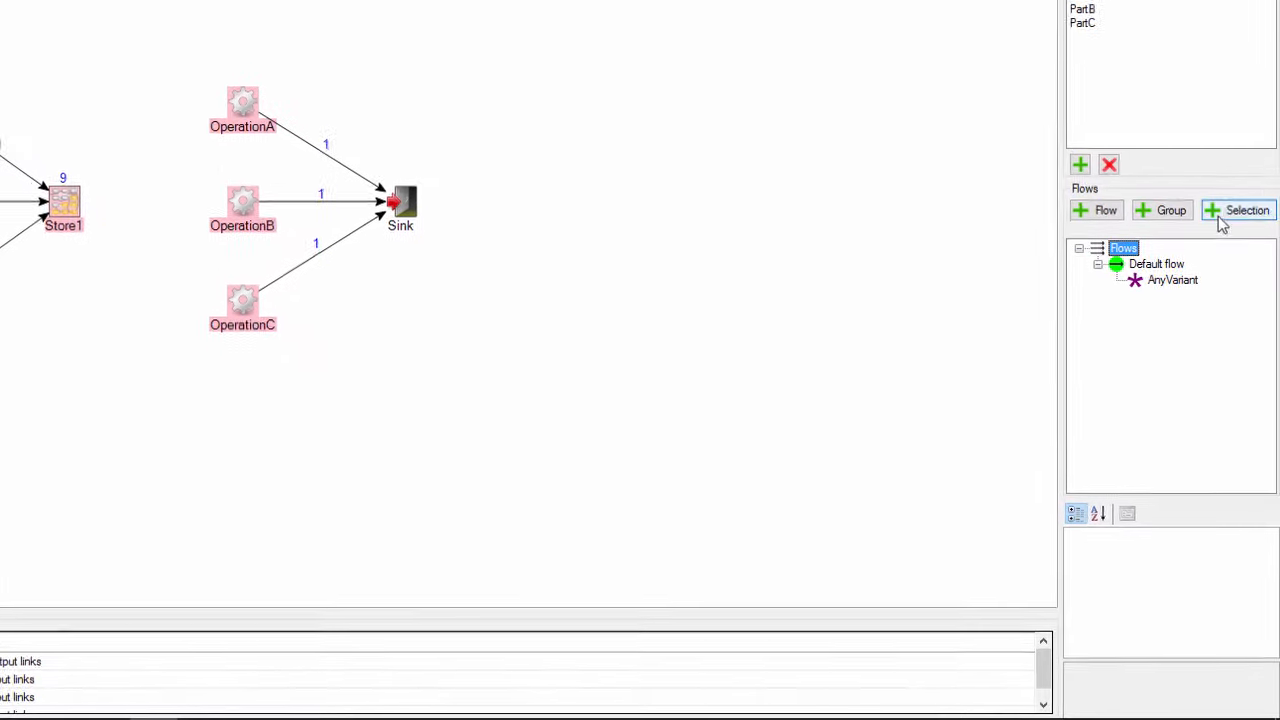
{"action": "left_click", "coordinate": [1228, 216]}
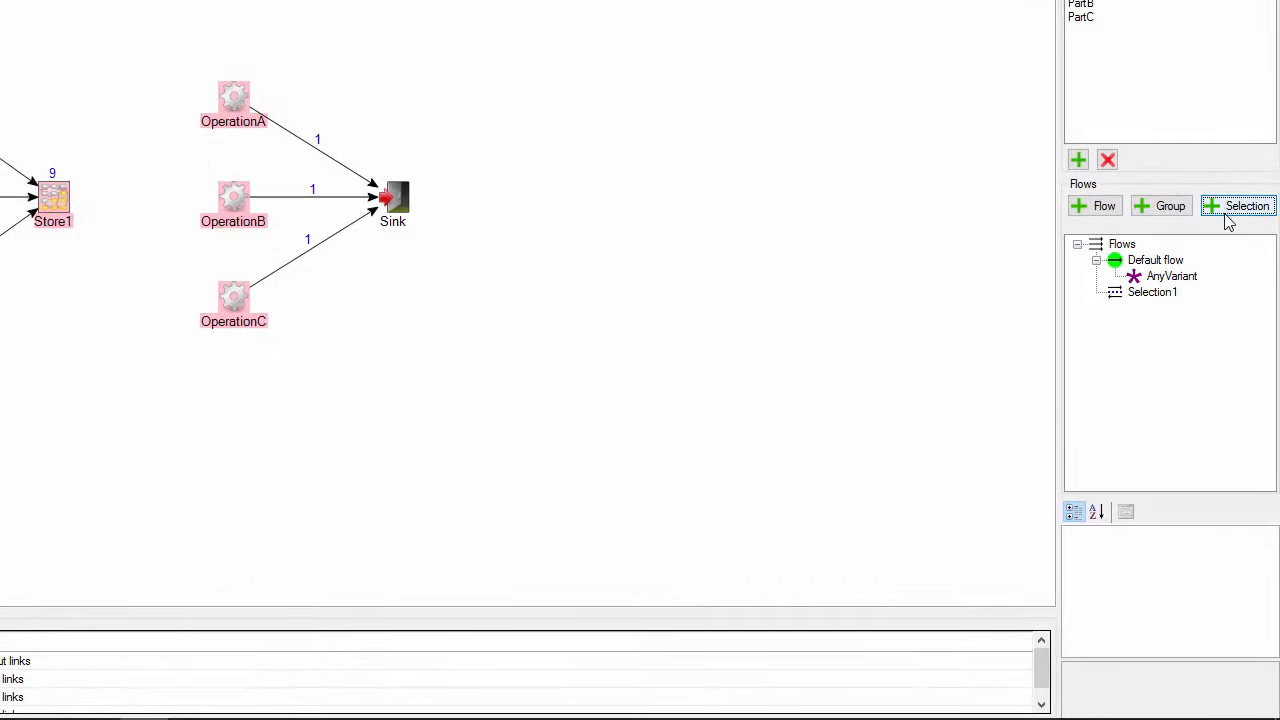
{"action": "left_click", "coordinate": [1152, 292]}
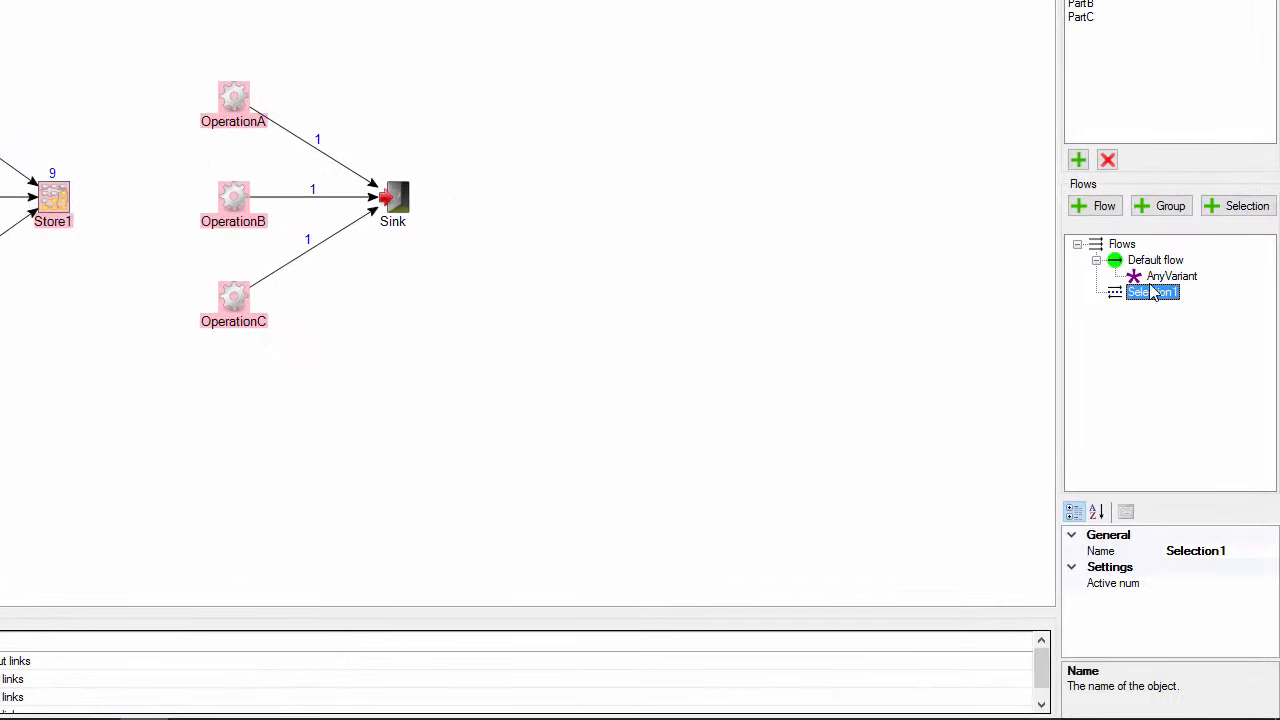
{"action": "left_click", "coordinate": [1158, 210]}
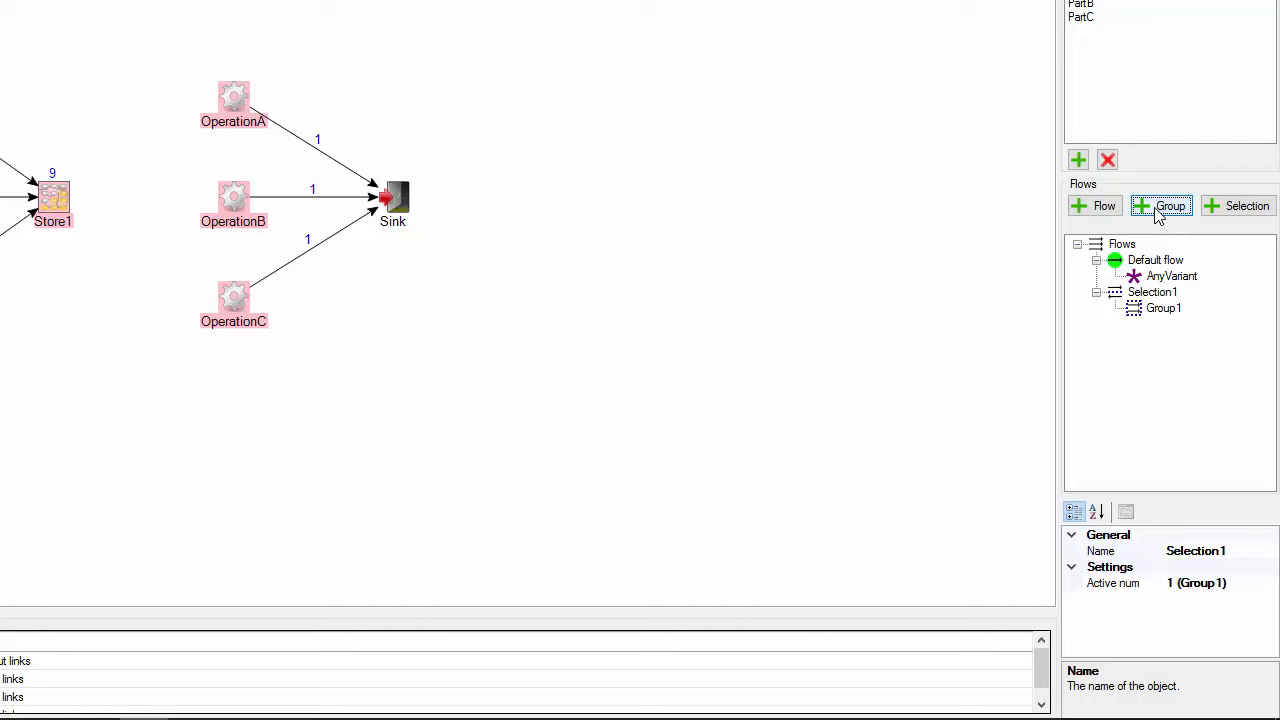
- Add three flows to the new group in the flow selection
{"action": "left_click", "coordinate": [1163, 308]}
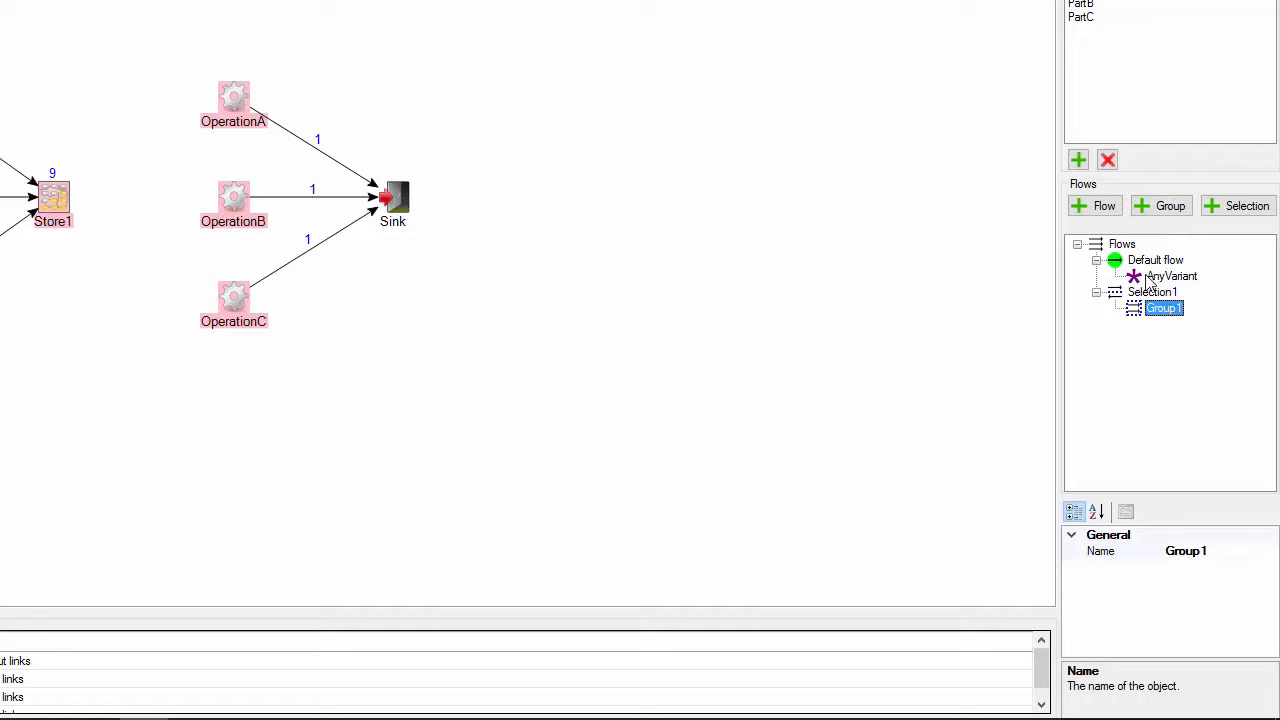
{"action": "left_click", "coordinate": [1102, 211]}
{"action": "left_click", "coordinate": [1102, 211]}
{"action": "left_click", "coordinate": [1102, 211]}
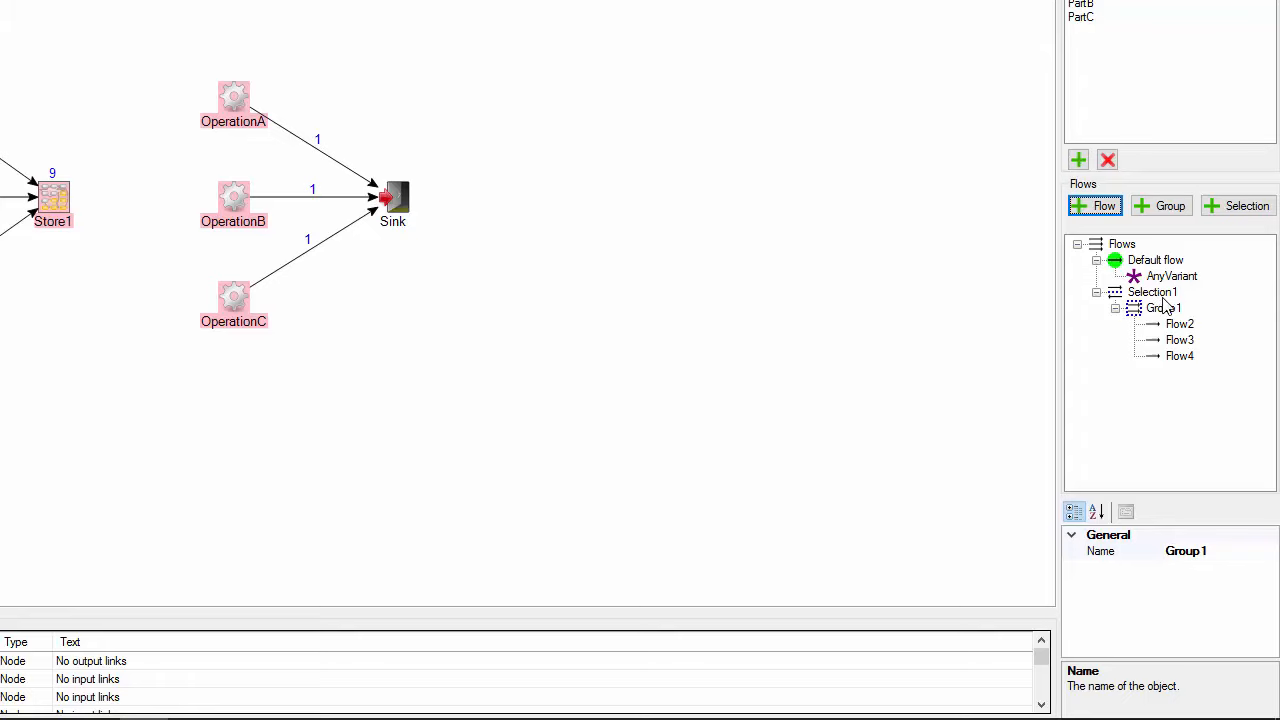
- Rename the group that holds the three flows as DedicatedMachines
{"action": "right_click", "coordinate": [1164, 309]}
{"action": "left_click", "coordinate": [1219, 323]}
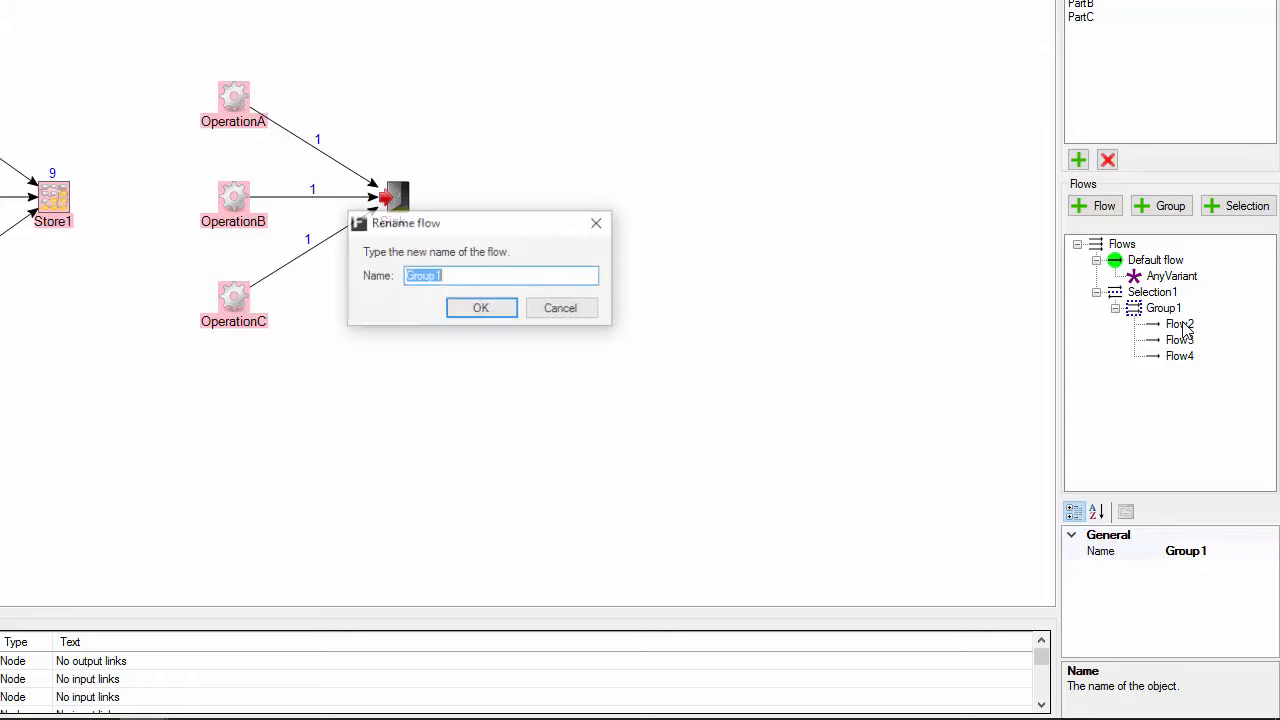
{"action": "type", "text": "DedicatedMachines"}
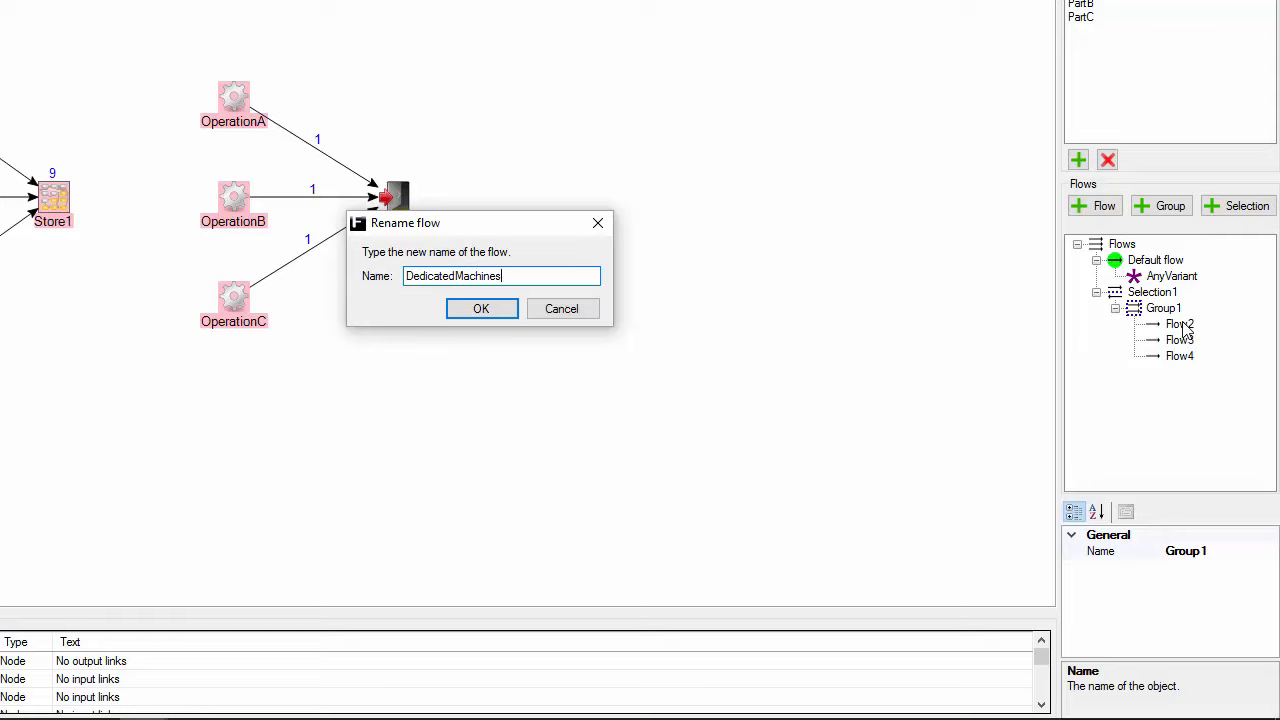
{"action": "key", "text": "Return"}
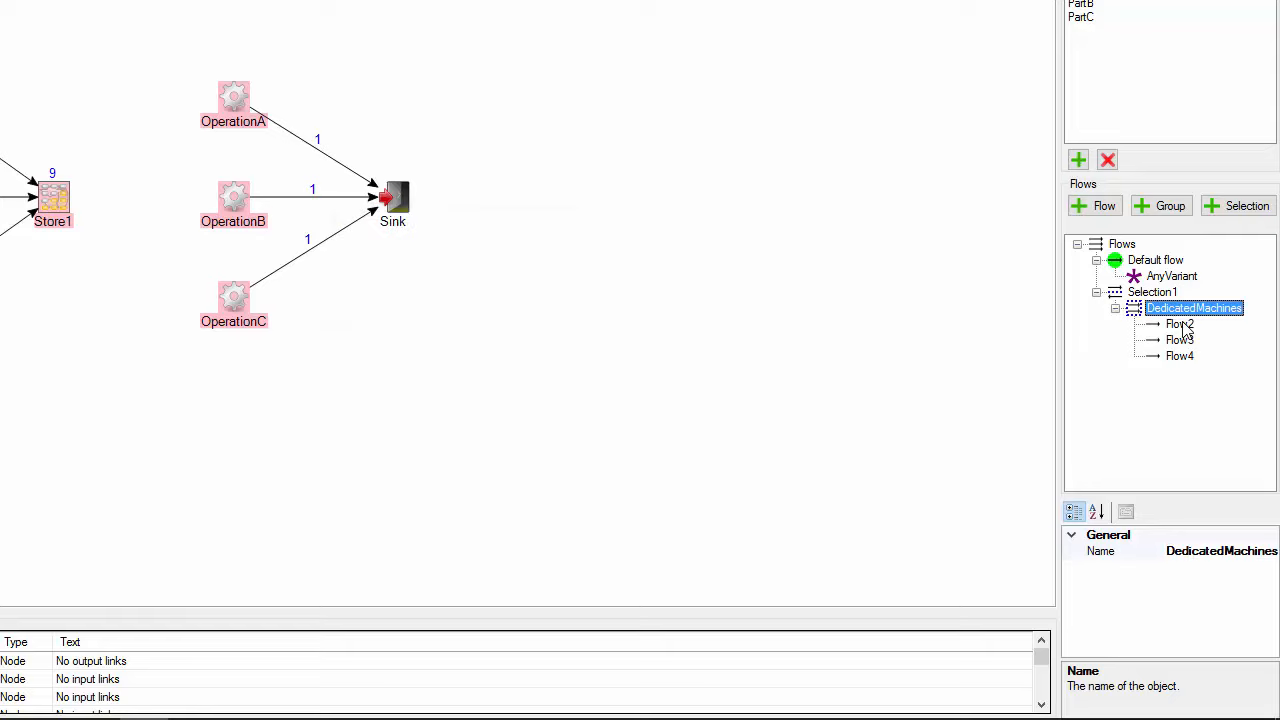
- Add a flow directly under Selection1 and rename it MultiPurposeMachines
{"action": "left_click", "coordinate": [1157, 293]}
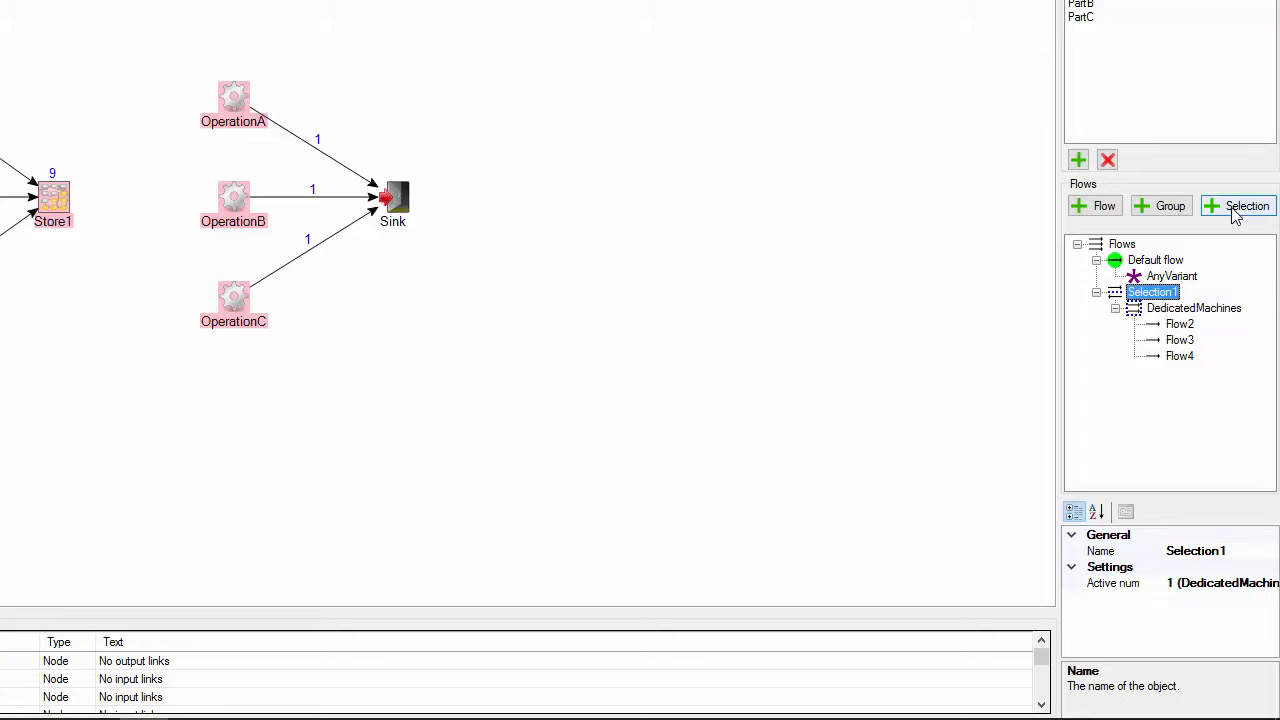
{"action": "left_click", "coordinate": [1110, 218]}
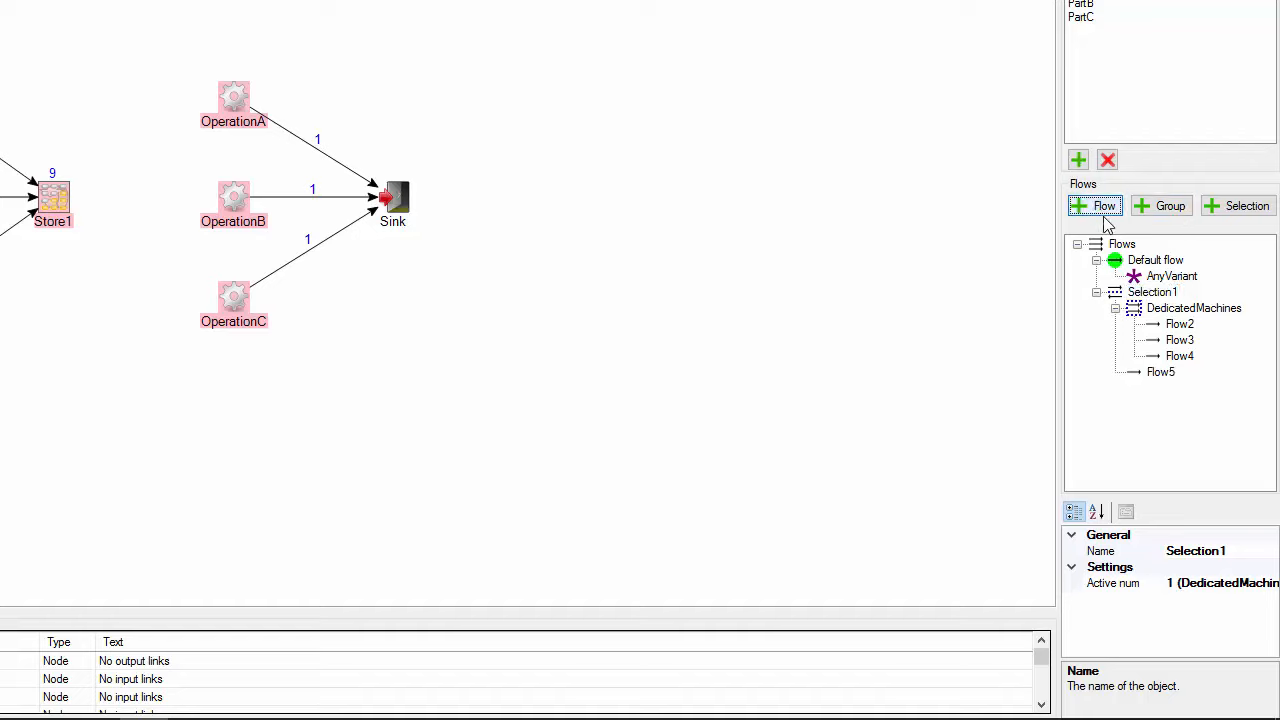
{"action": "right_click", "coordinate": [1163, 373]}
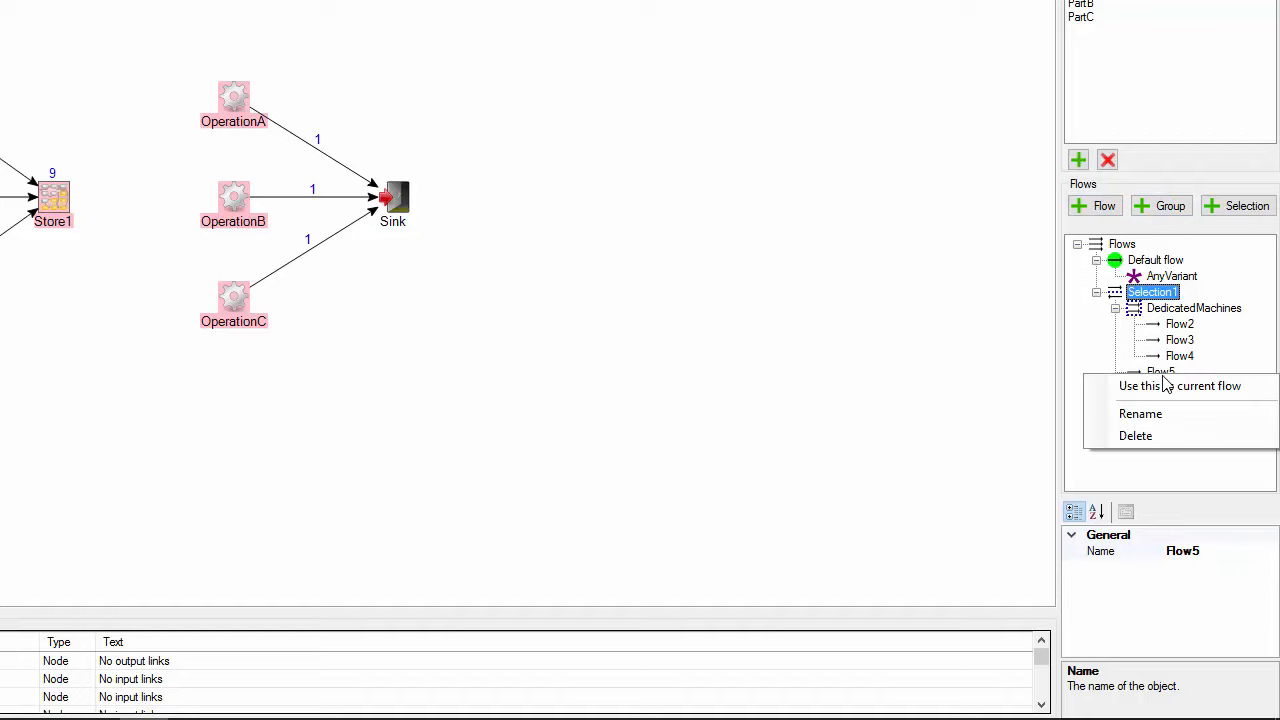
{"action": "left_click", "coordinate": [1166, 416]}
{"action": "type", "text": "MultiPurposeMachines"}
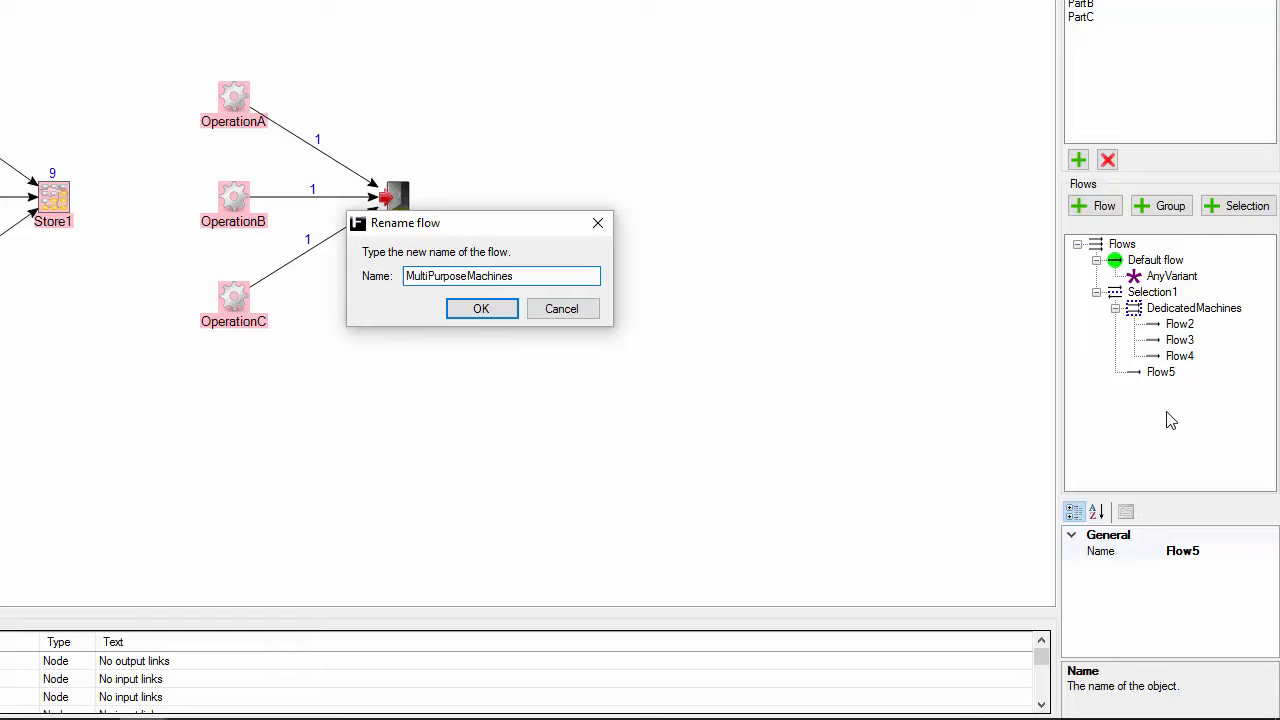
{"action": "left_click", "coordinate": [496, 310]}
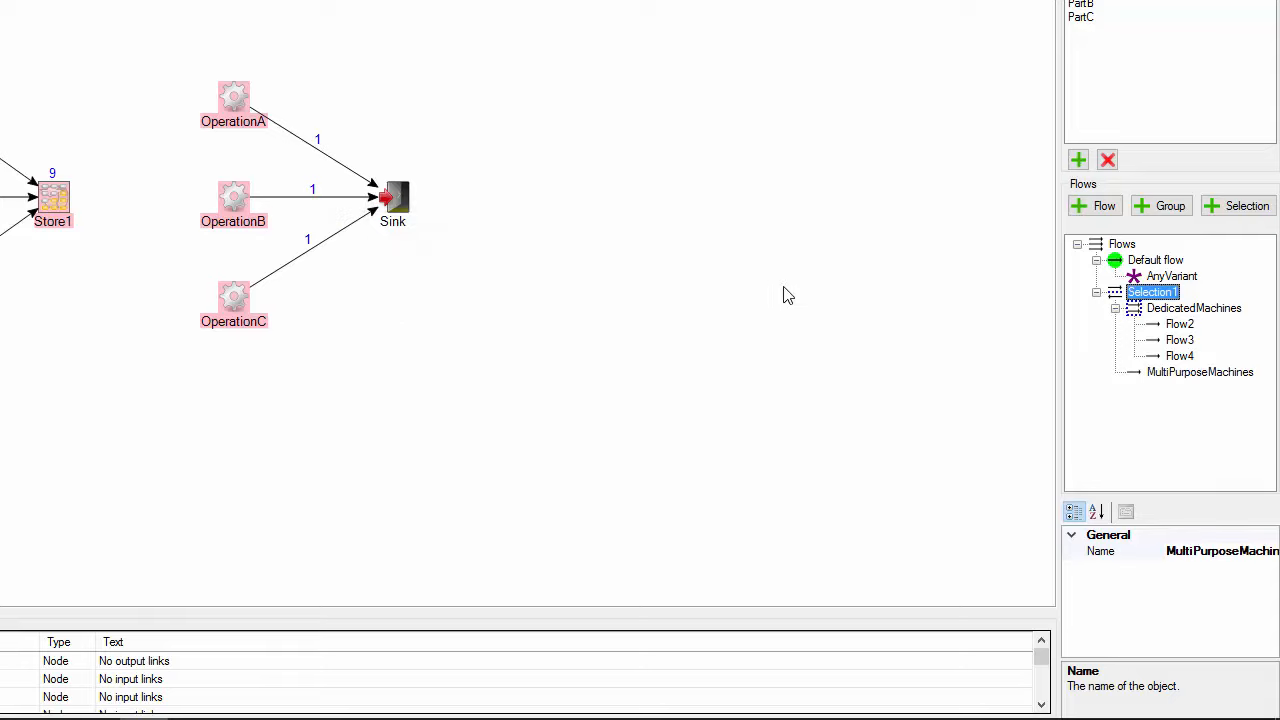
- Rename the first flow in the DedicatedMachines group as FlowA
{"action": "right_click", "coordinate": [1182, 326]}
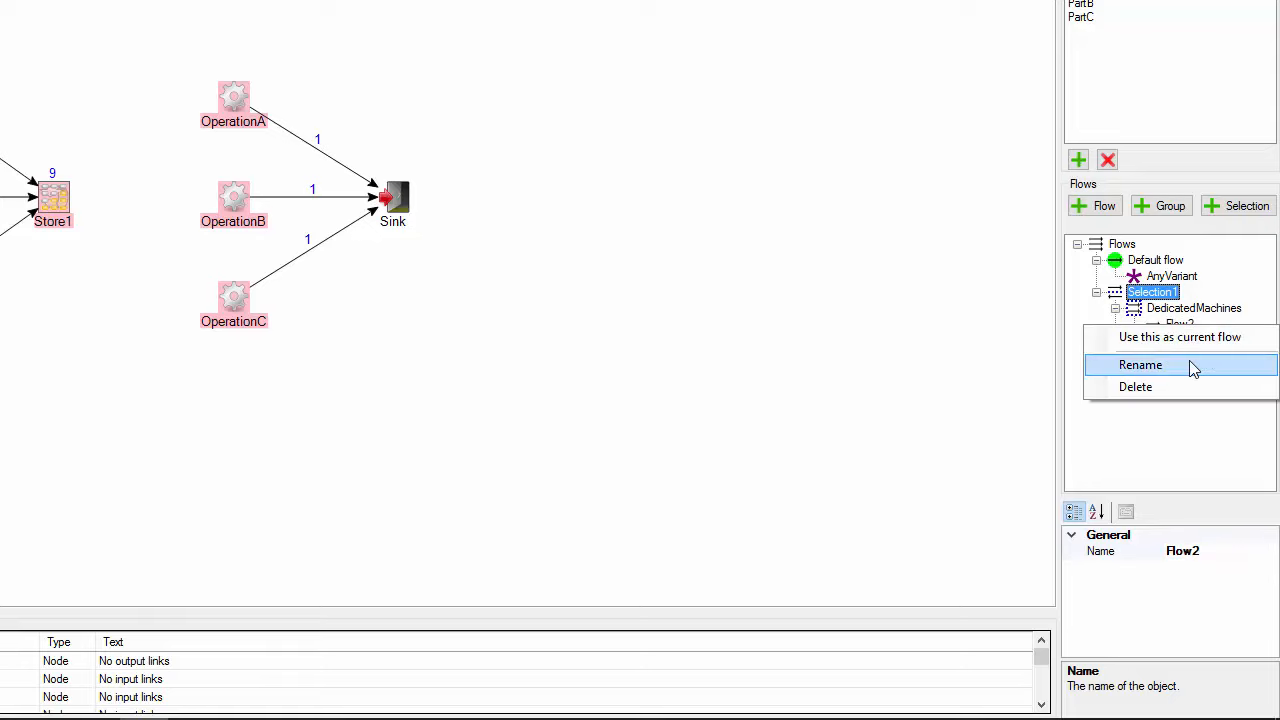
{"action": "left_click", "coordinate": [1189, 364]}
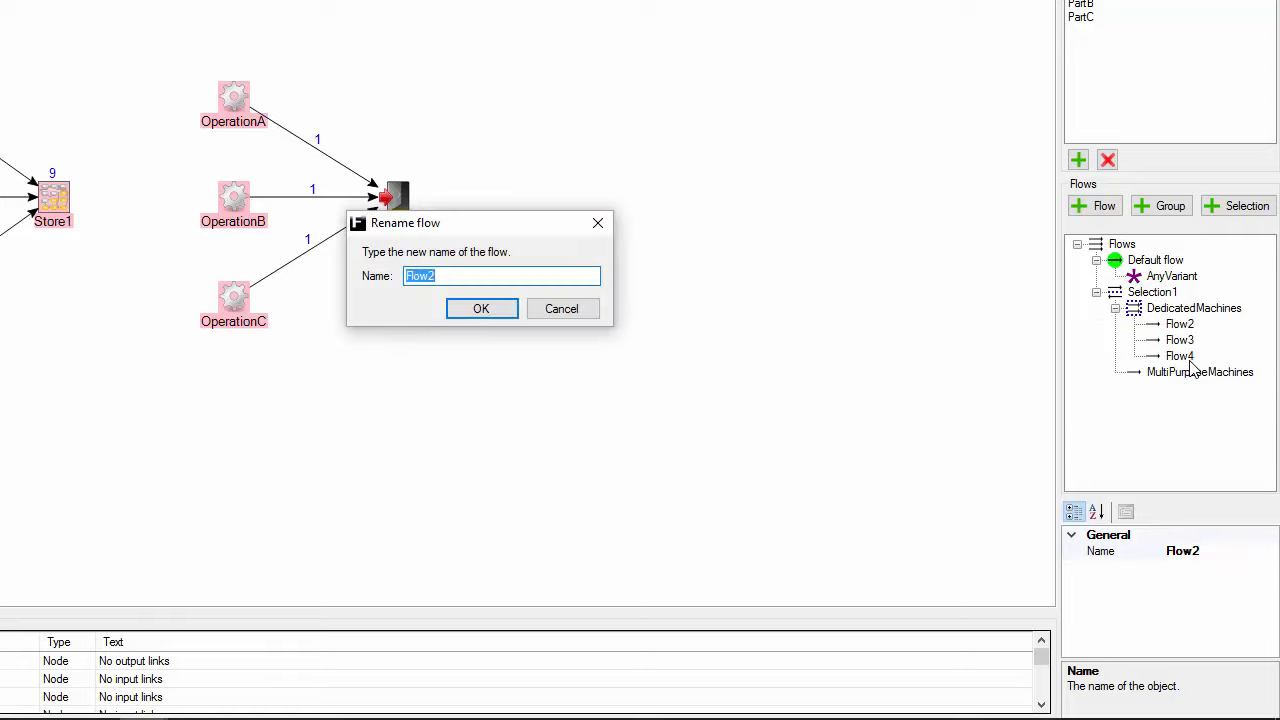
{"action": "type", "text": "FlowA"}
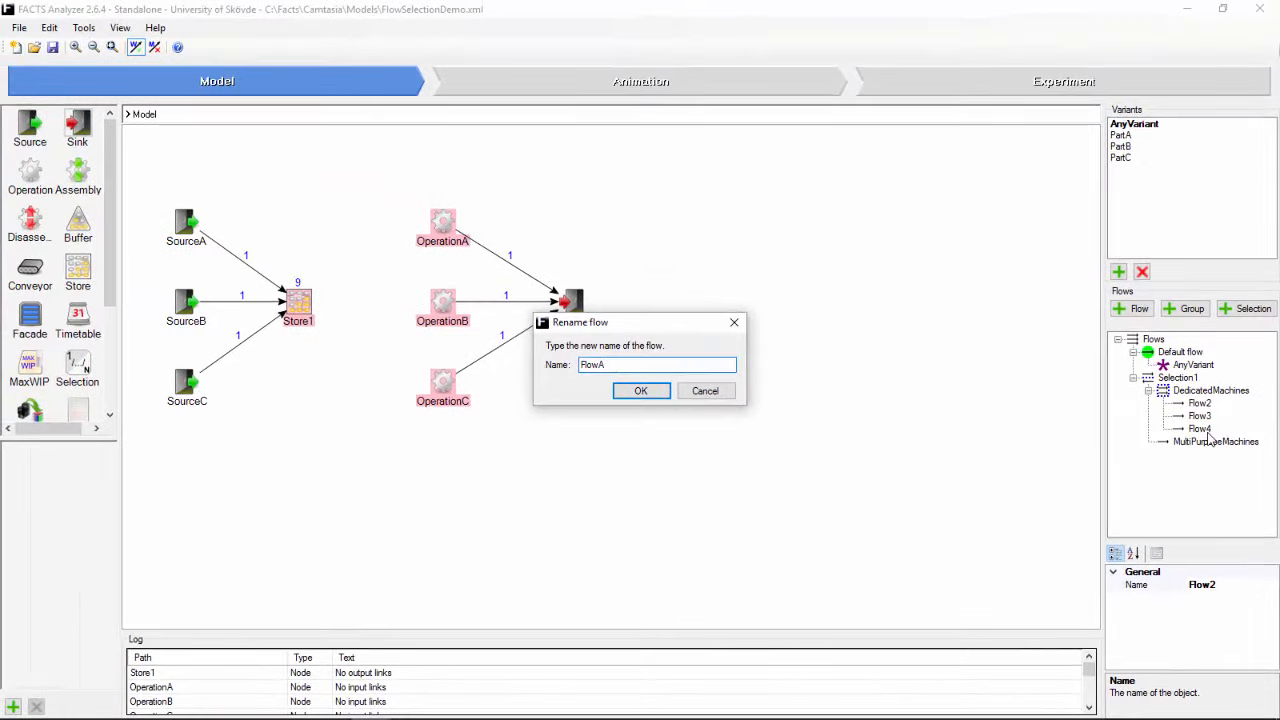
{"action": "key", "text": "Return"}
- Rename the second flow in the DedicatedMachines group as FlowB
{"action": "left_click", "coordinate": [1204, 417]}
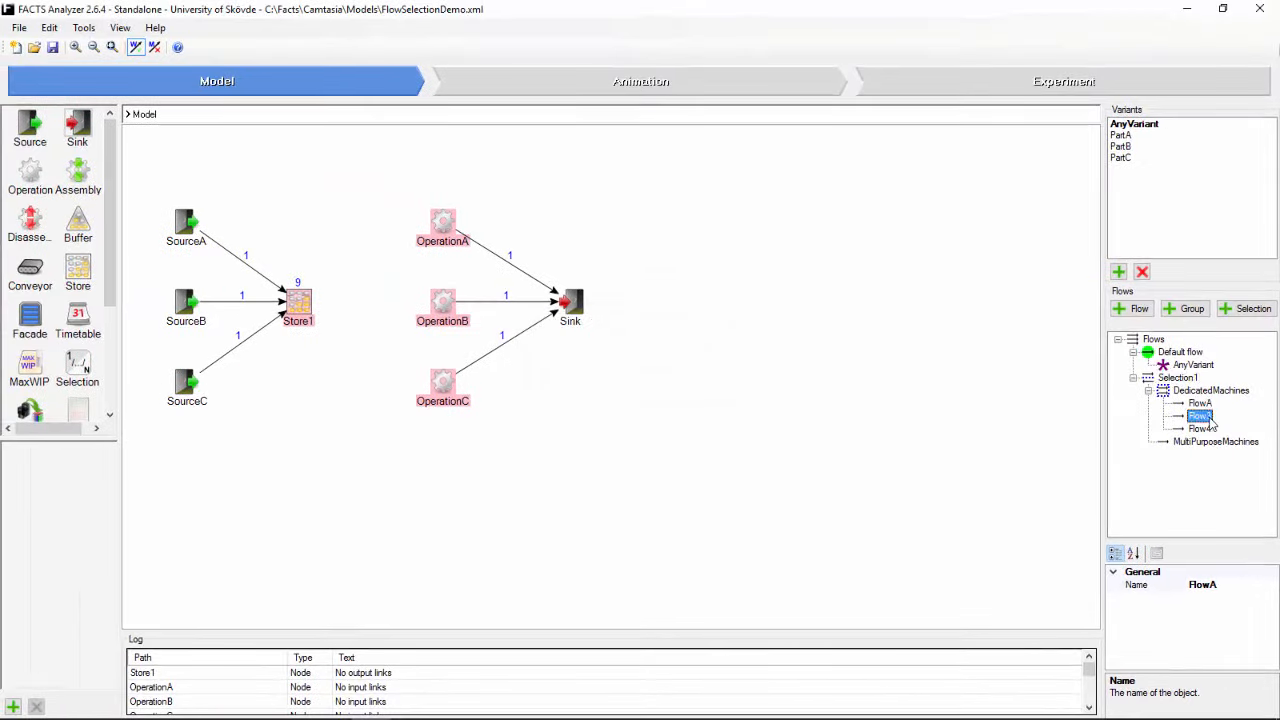
{"action": "right_click", "coordinate": [1210, 423]}
{"action": "left_click", "coordinate": [1211, 450]}
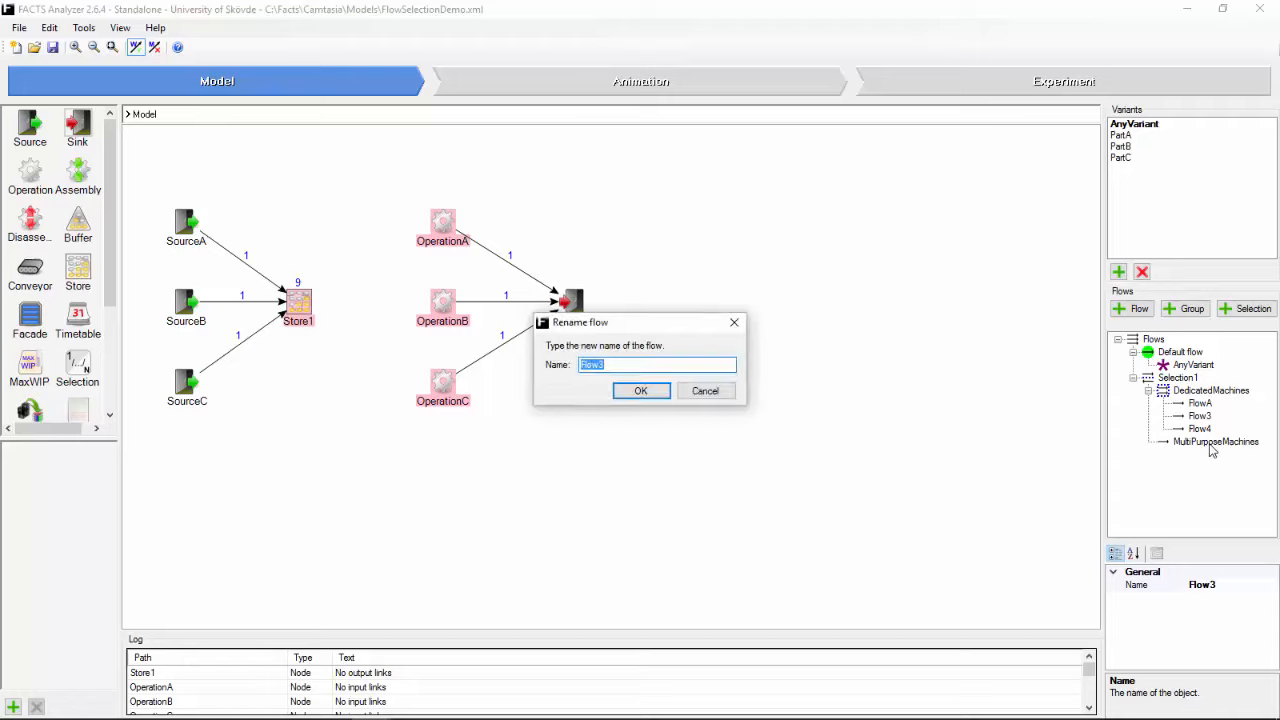
{"action": "type", "text": "Flow"}
{"action": "key", "text": "Return"}
- Rename the third flow in the DedicatedMachines group as FlowC
{"action": "right_click", "coordinate": [1200, 428]}
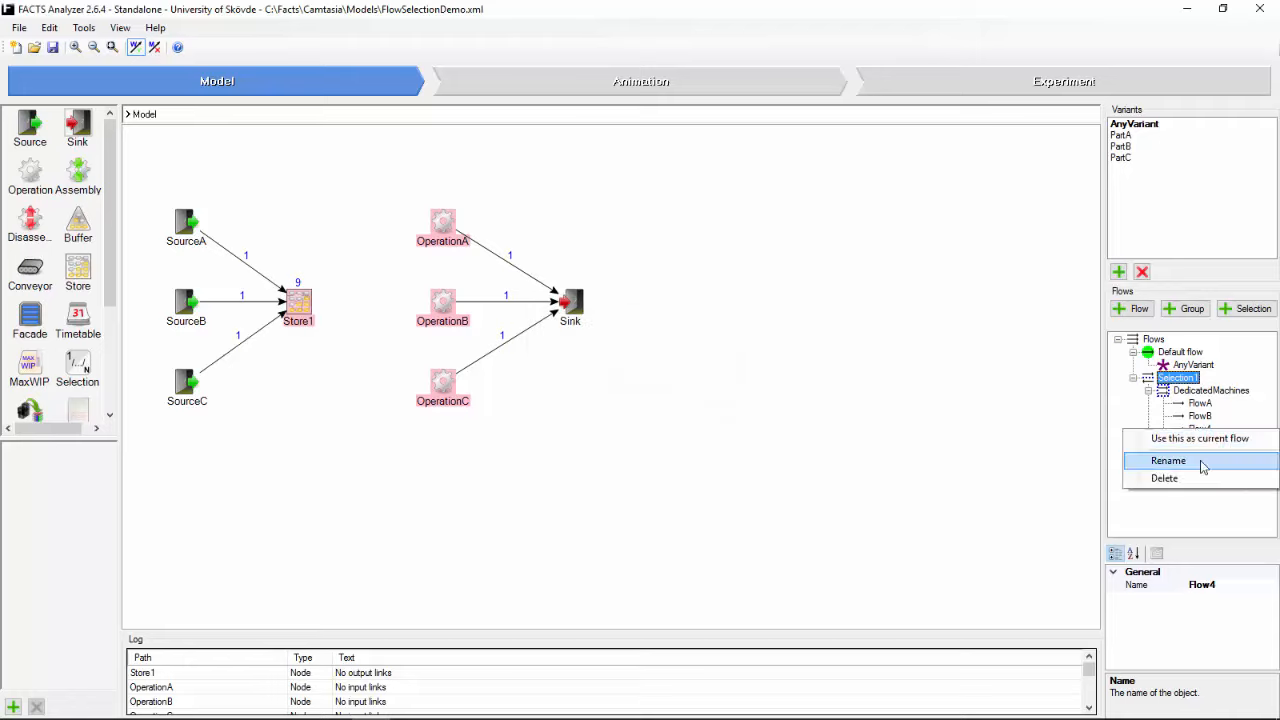
{"action": "left_click", "coordinate": [1203, 462]}
{"action": "key", "text": "Right"}
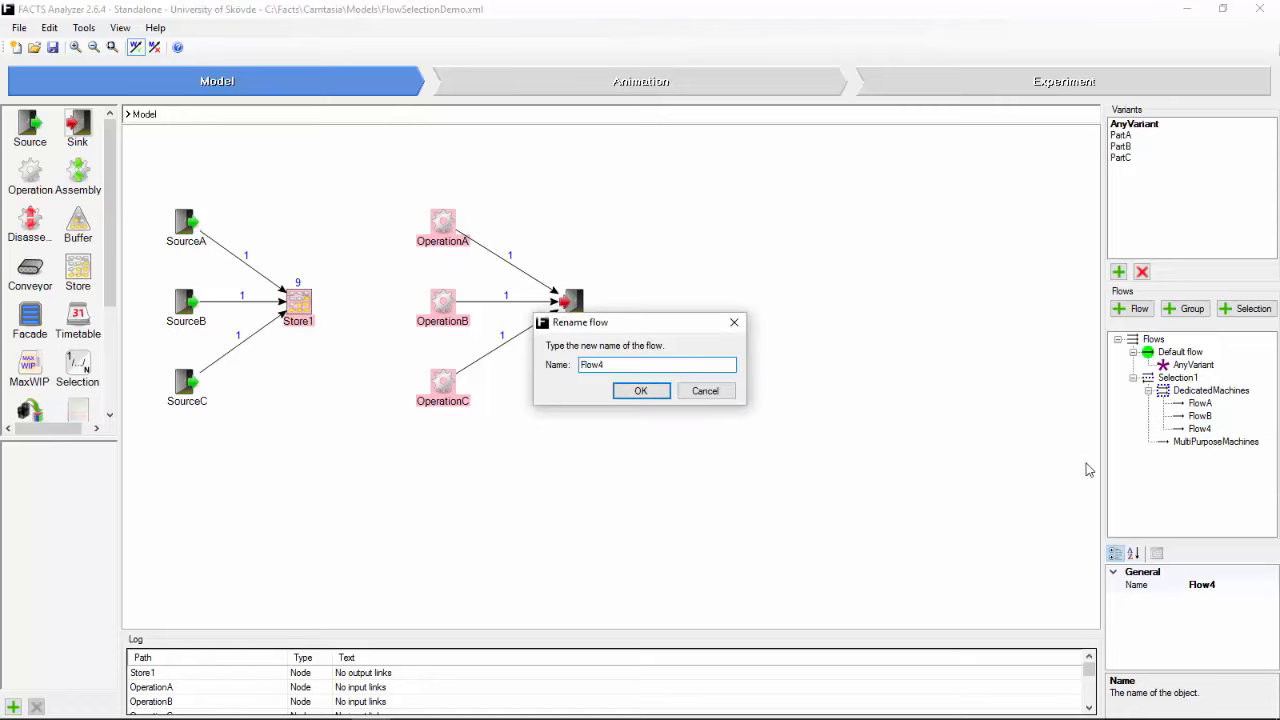
{"action": "type", "text": "C"}
{"action": "key", "text": "Return"}
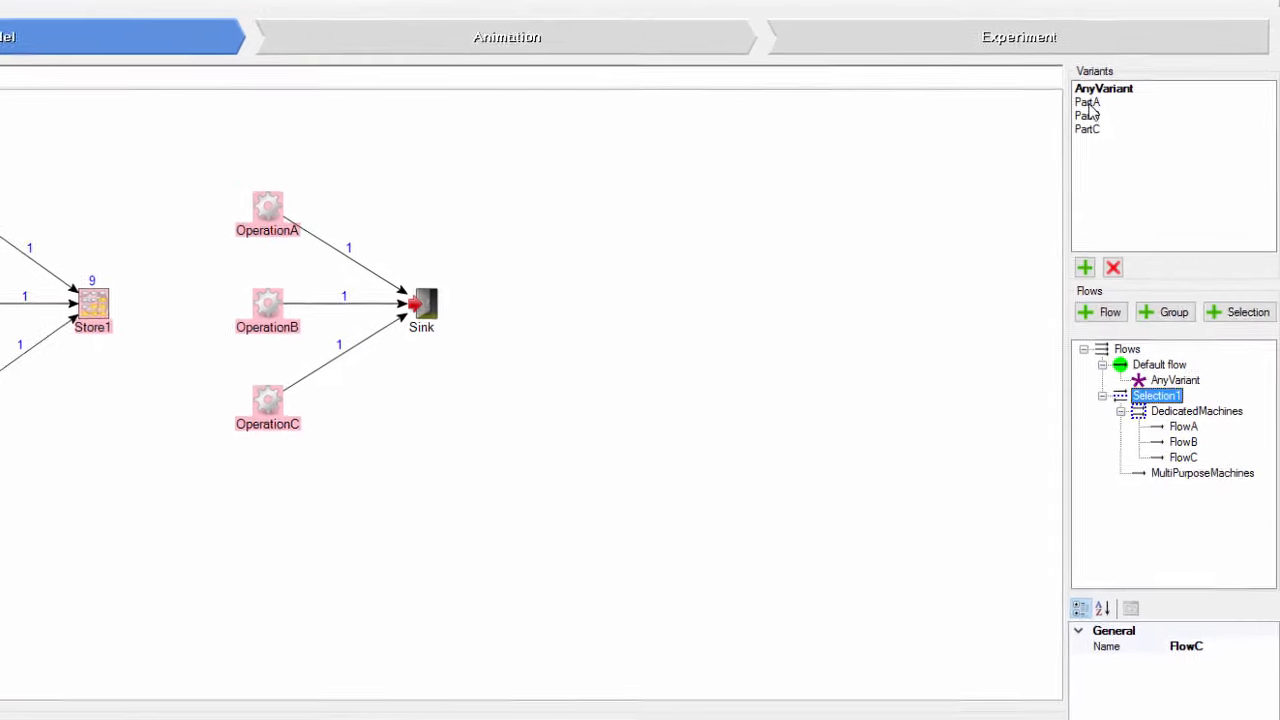
- Assign variant PartA to FlowA, PartB to FlowB and PartC to FlowC
{"action": "left_click", "coordinate": [1089, 104]}
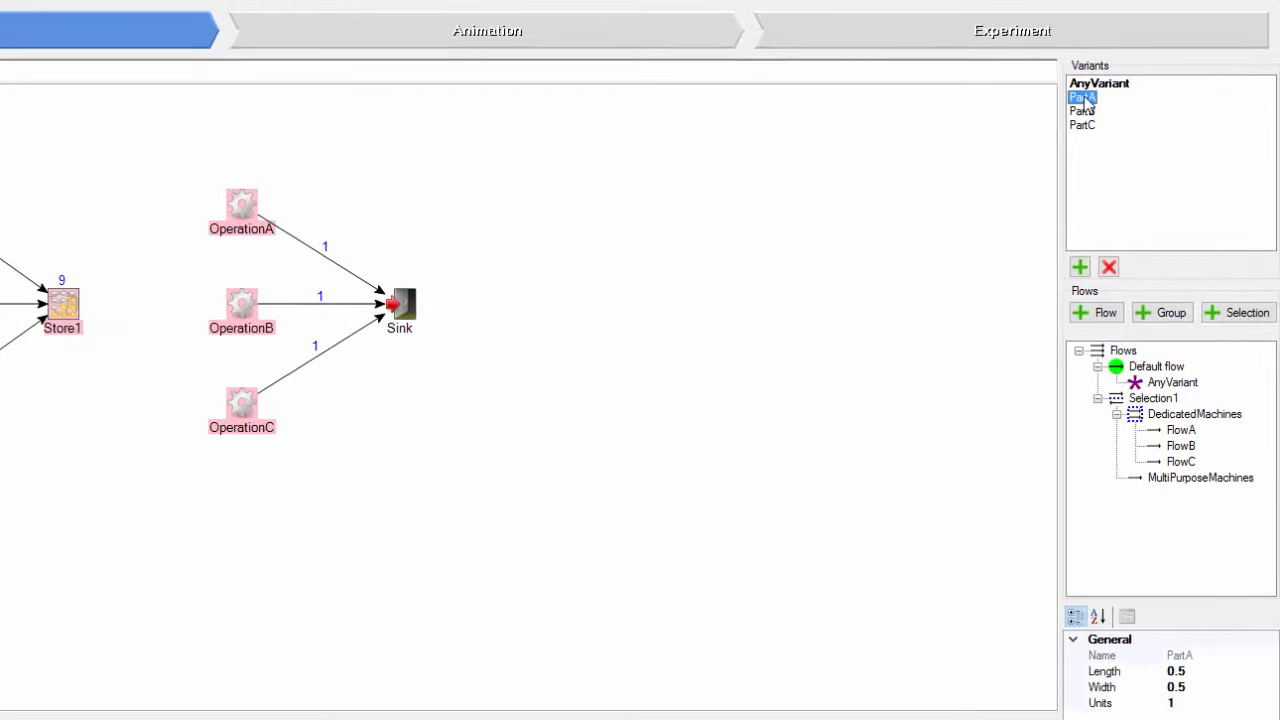
{"action": "left_click_drag", "start_coordinate": [1087, 97], "coordinate": [1188, 425]}
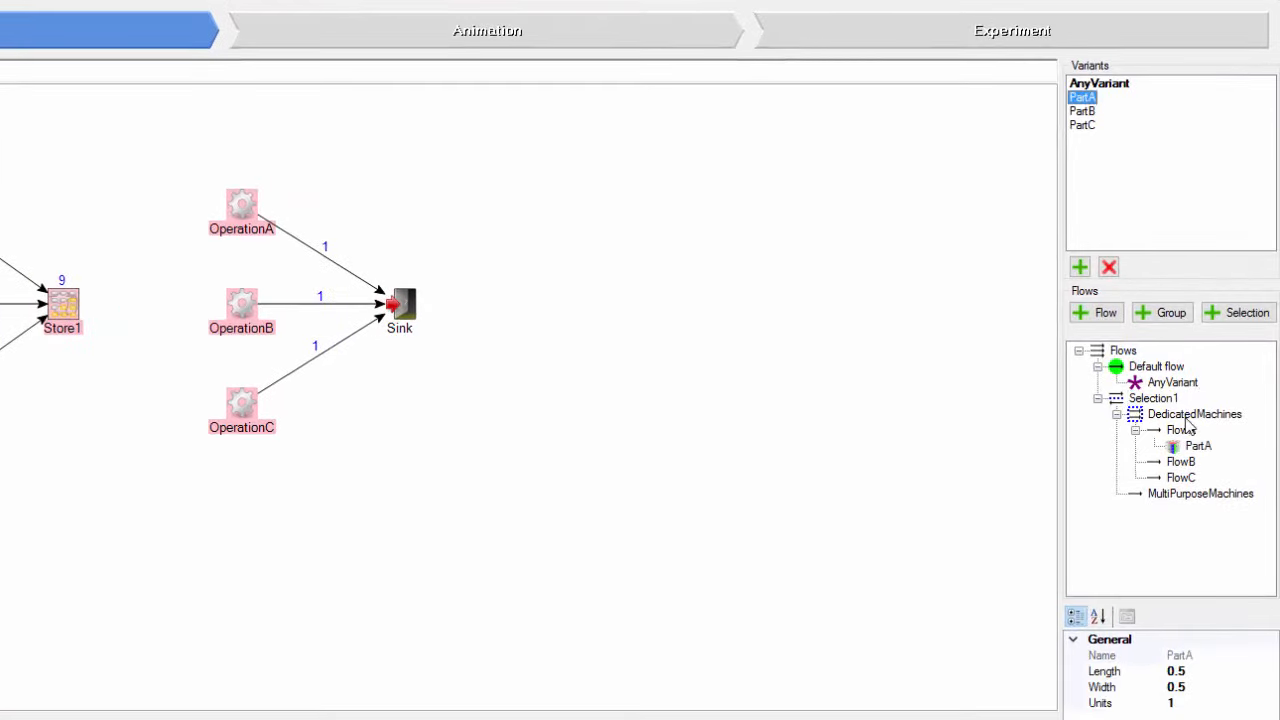
{"action": "left_click_drag", "start_coordinate": [1083, 111], "coordinate": [1190, 468]}
{"action": "left_click_drag", "start_coordinate": [1090, 125], "coordinate": [1188, 503]}
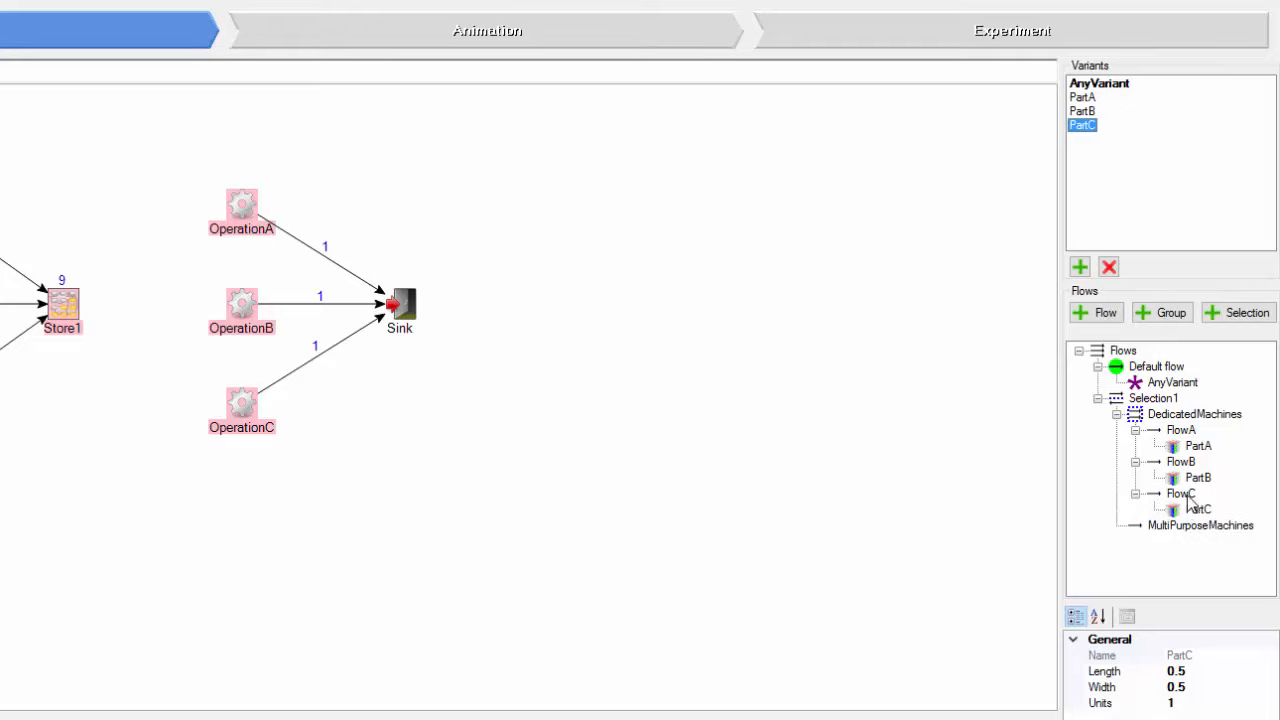
- Assign the variants PartA, PartB and PartC together to the MultiPurposeMachines flow
{"action": "left_click", "coordinate": [1175, 526]}
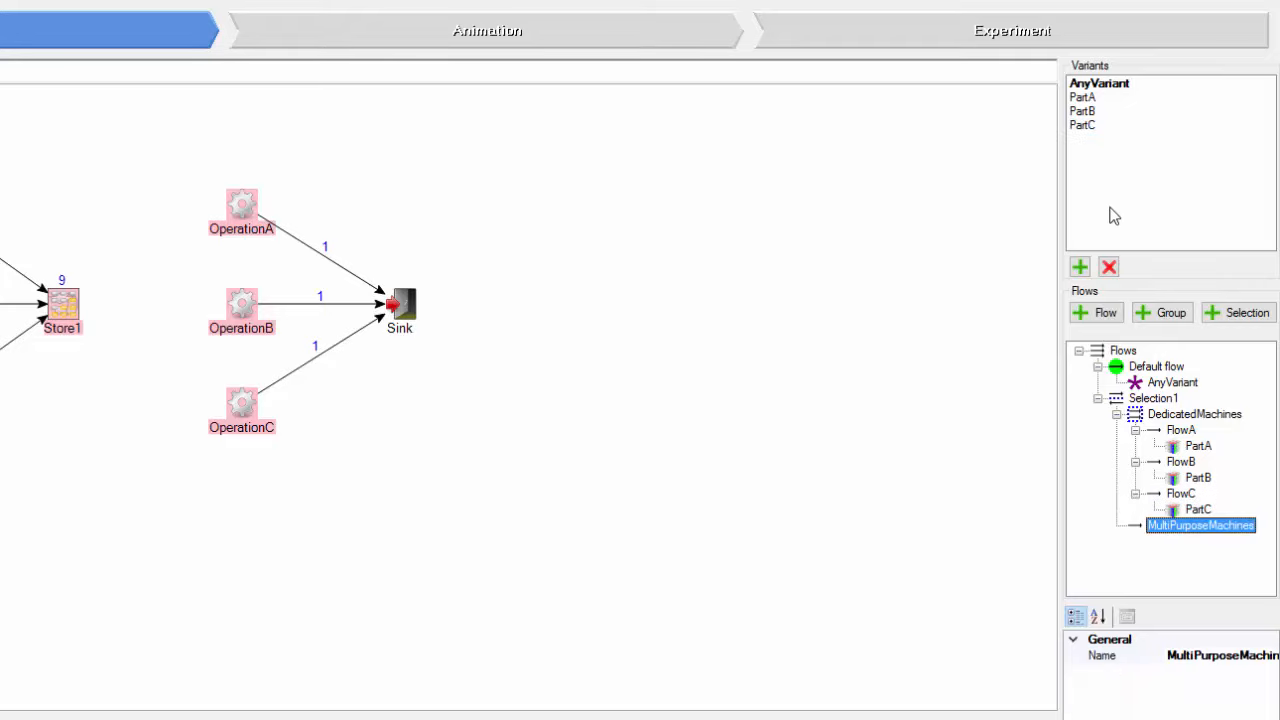
{"action": "left_click", "coordinate": [1084, 98]}
{"action": "left_click_drag", "start_coordinate": [1088, 101], "coordinate": [1216, 532]}
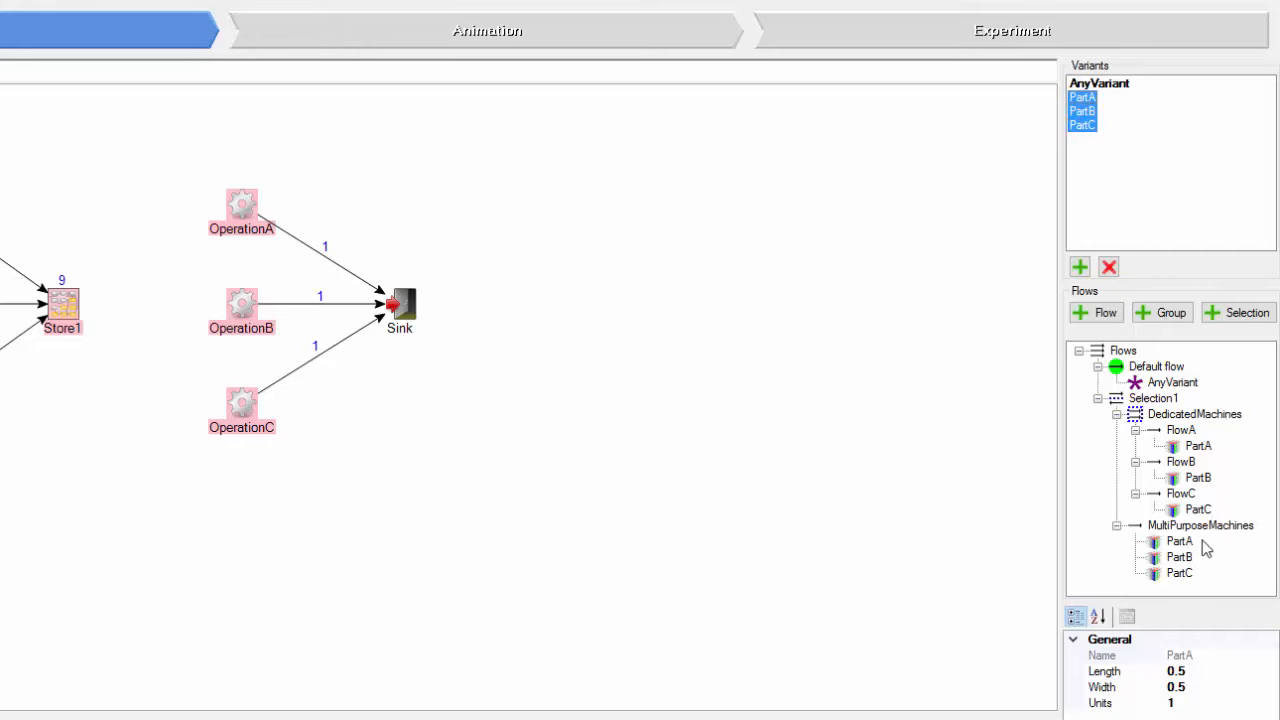
- Make FlowA in the DedicatedMachines group the current flow
{"action": "right_click", "coordinate": [1185, 435]}
{"action": "left_click", "coordinate": [1108, 443]}
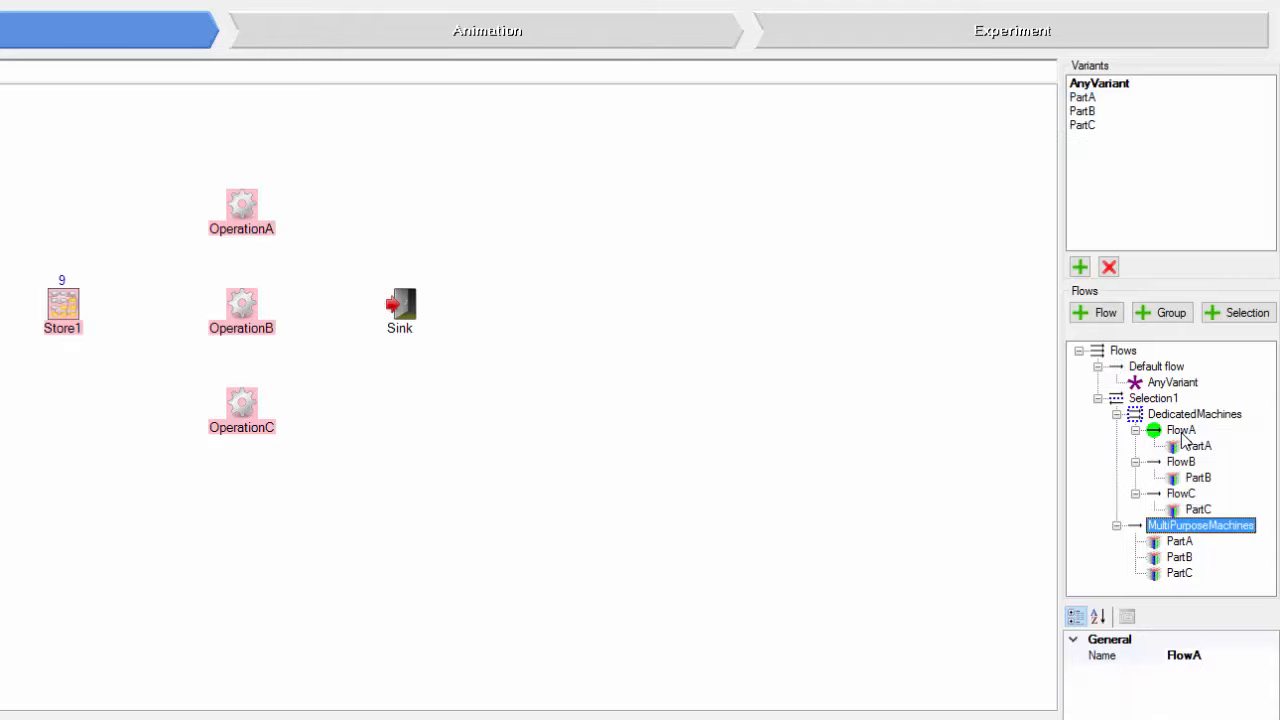
- Connect Store1 to OperationA in FlowA, and make FlowB the current flow to connect Store1 to OperationB
{"action": "left_click_drag", "start_coordinate": [62, 303], "coordinate": [249, 206]}
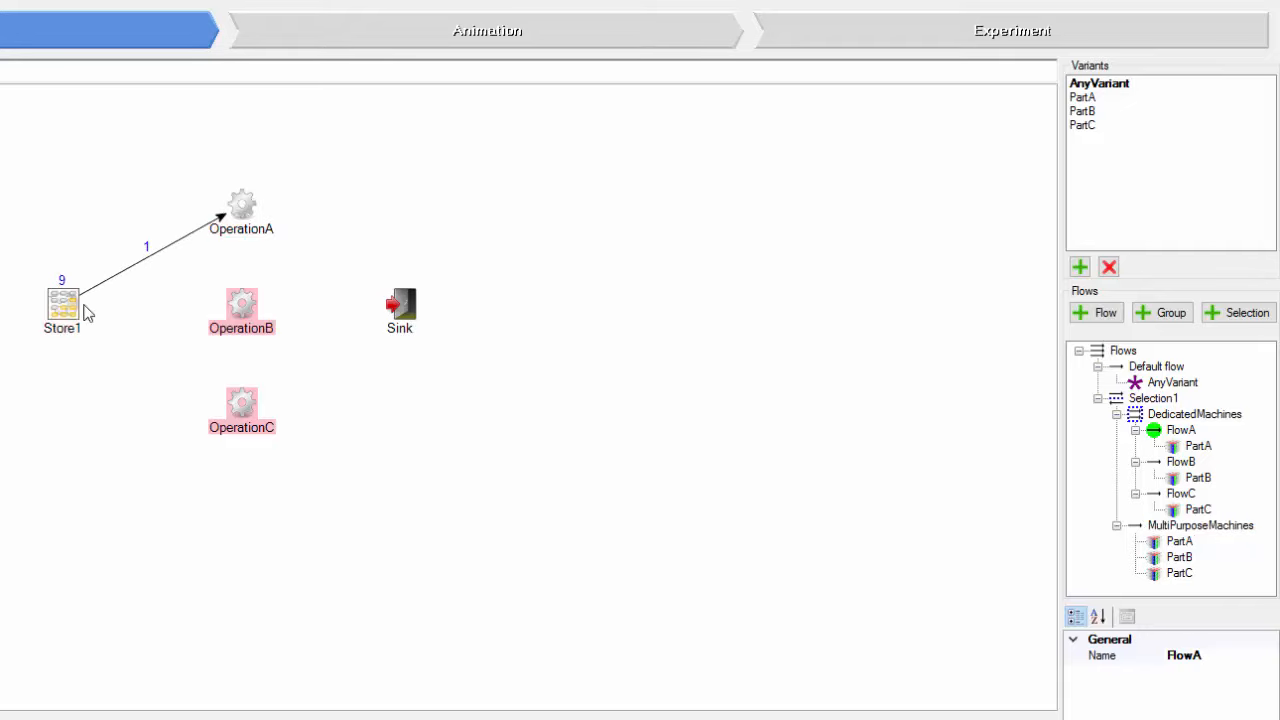
{"action": "right_click", "coordinate": [1181, 466]}
{"action": "left_click", "coordinate": [1184, 478]}
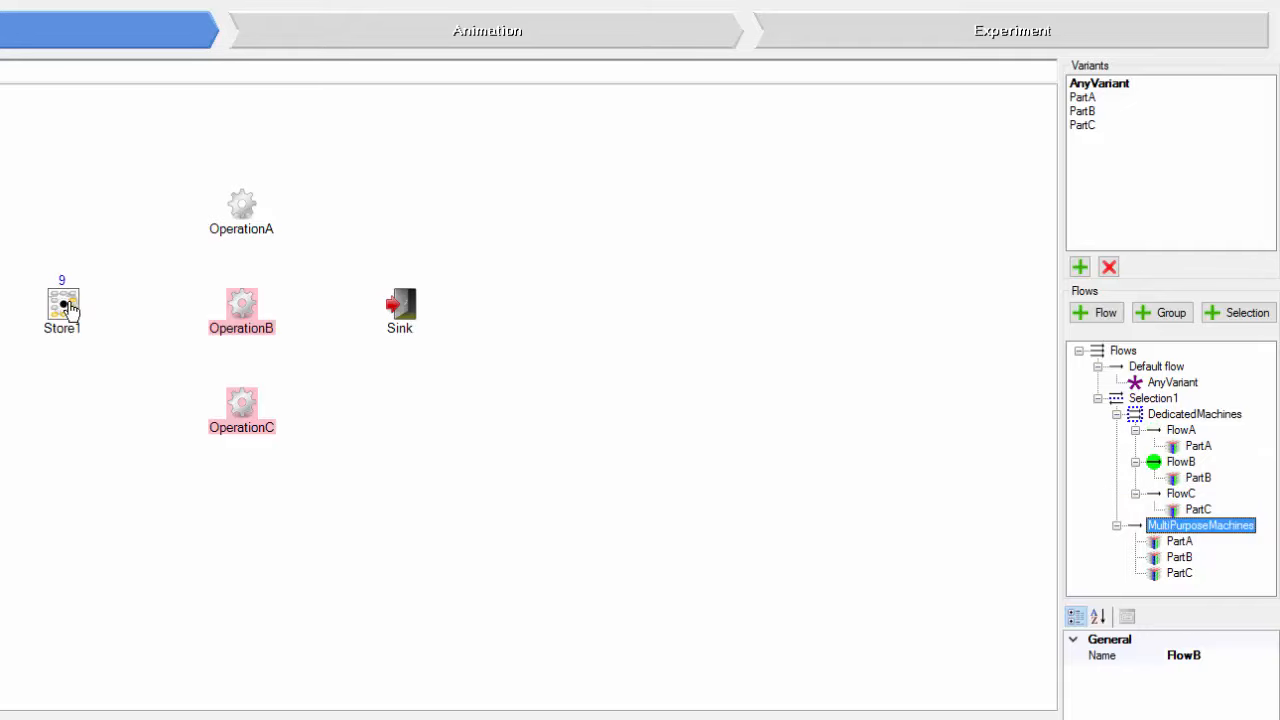
{"action": "left_click_drag", "start_coordinate": [63, 305], "coordinate": [243, 306]}
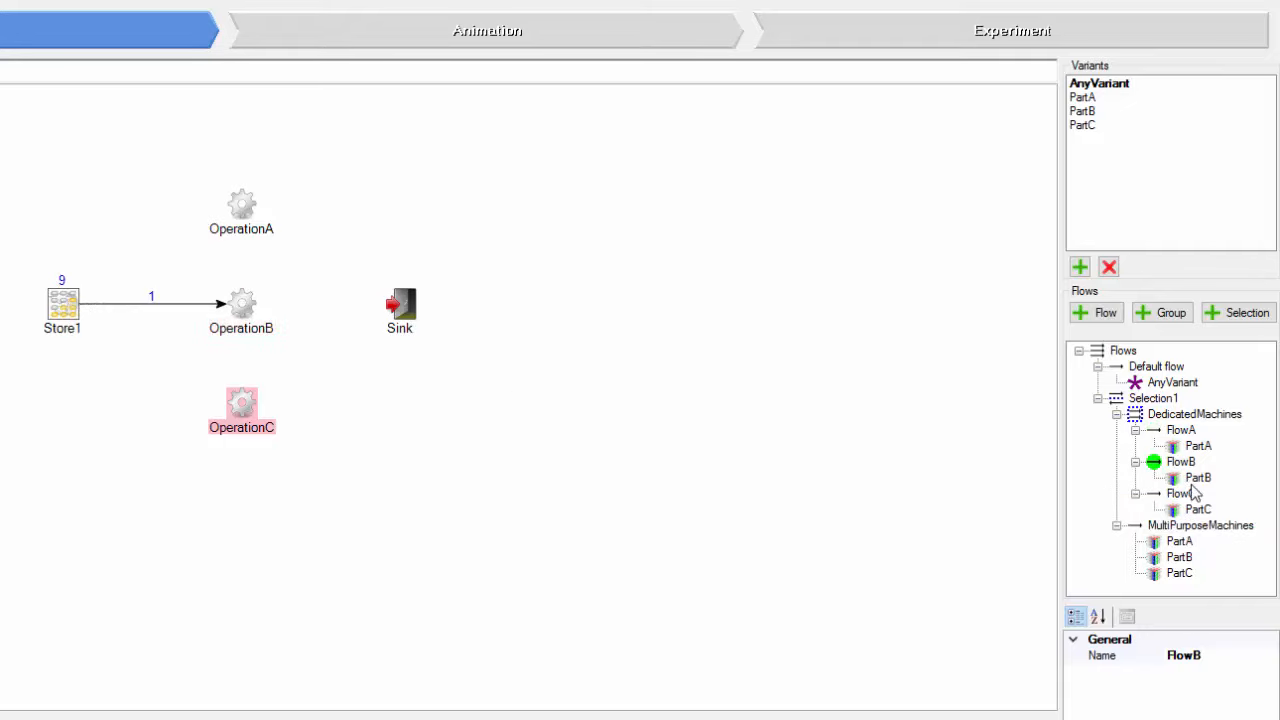
- Make FlowC the current flow and connect Store1 to OperationC
{"action": "left_click", "coordinate": [1188, 494]}
{"action": "right_click", "coordinate": [1190, 492]}
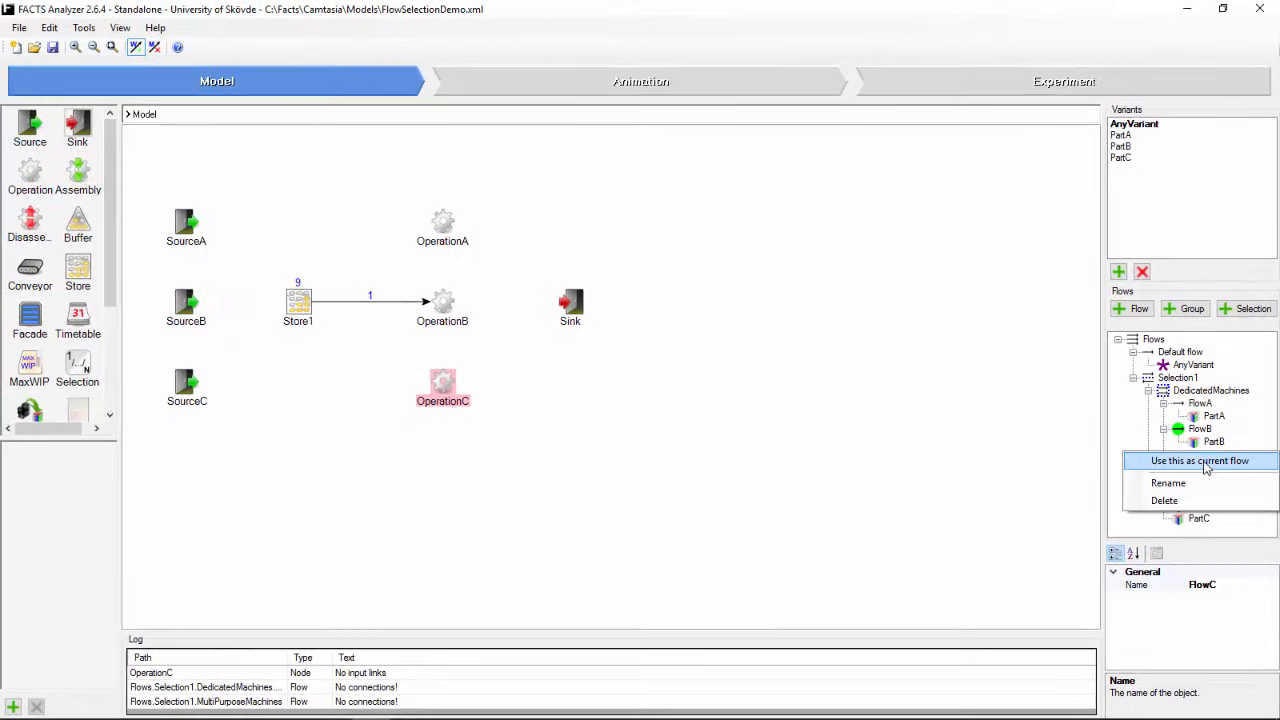
{"action": "left_click", "coordinate": [1206, 462]}
{"action": "left_click_drag", "start_coordinate": [315, 316], "coordinate": [440, 385]}
- Make MultiPurposeMachines the current flow and connect Store1 to OperationA, OperationB and OperationC
{"action": "right_click", "coordinate": [1222, 480]}
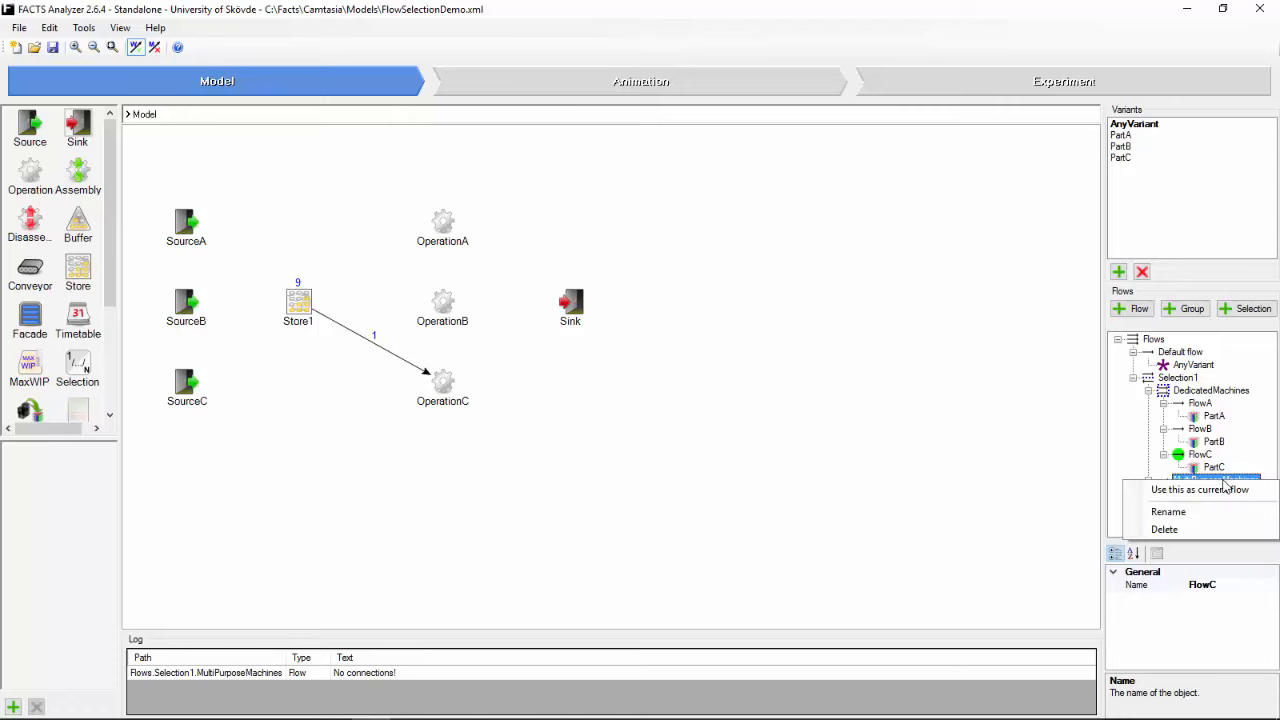
{"action": "left_click", "coordinate": [1224, 490]}
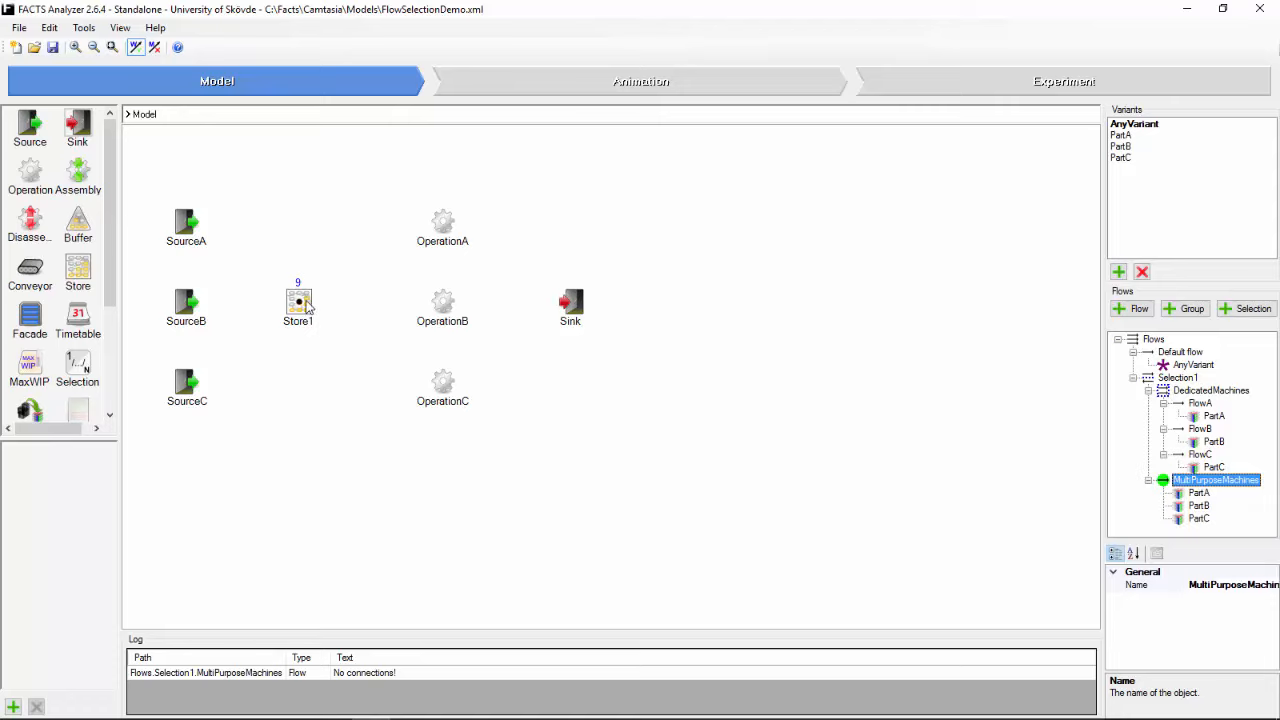
{"action": "left_click_drag", "start_coordinate": [306, 304], "coordinate": [443, 223]}
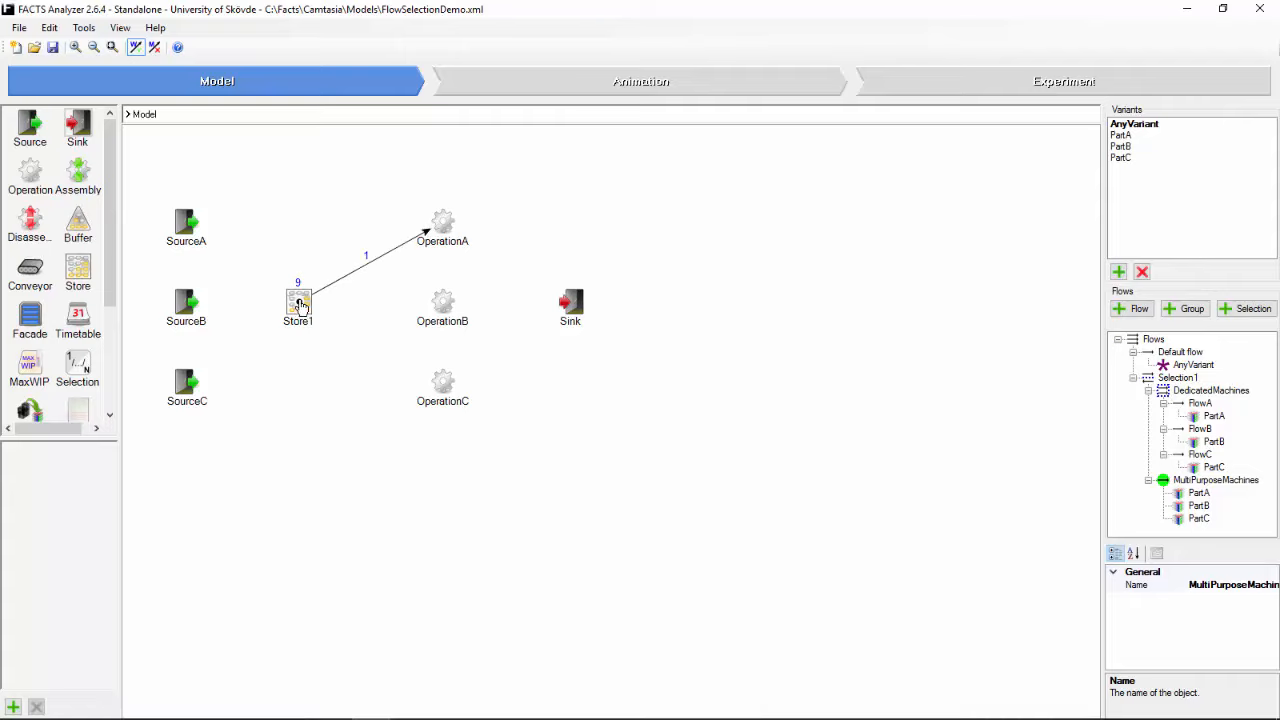
{"action": "left_click_drag", "start_coordinate": [300, 305], "coordinate": [443, 303]}
{"action": "left_click_drag", "start_coordinate": [300, 305], "coordinate": [440, 376]}
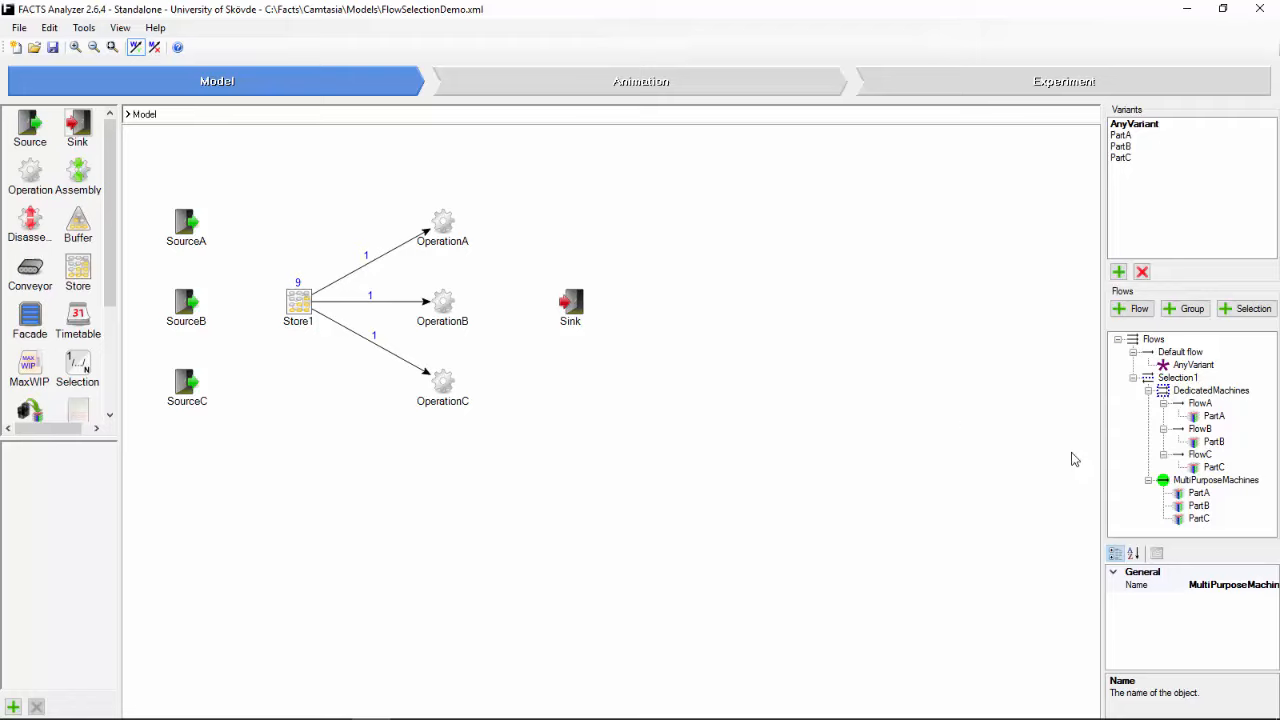
- Set the active object of Selection1 to 2 (MultiPurposeMachines)
{"action": "left_click", "coordinate": [1180, 378]}
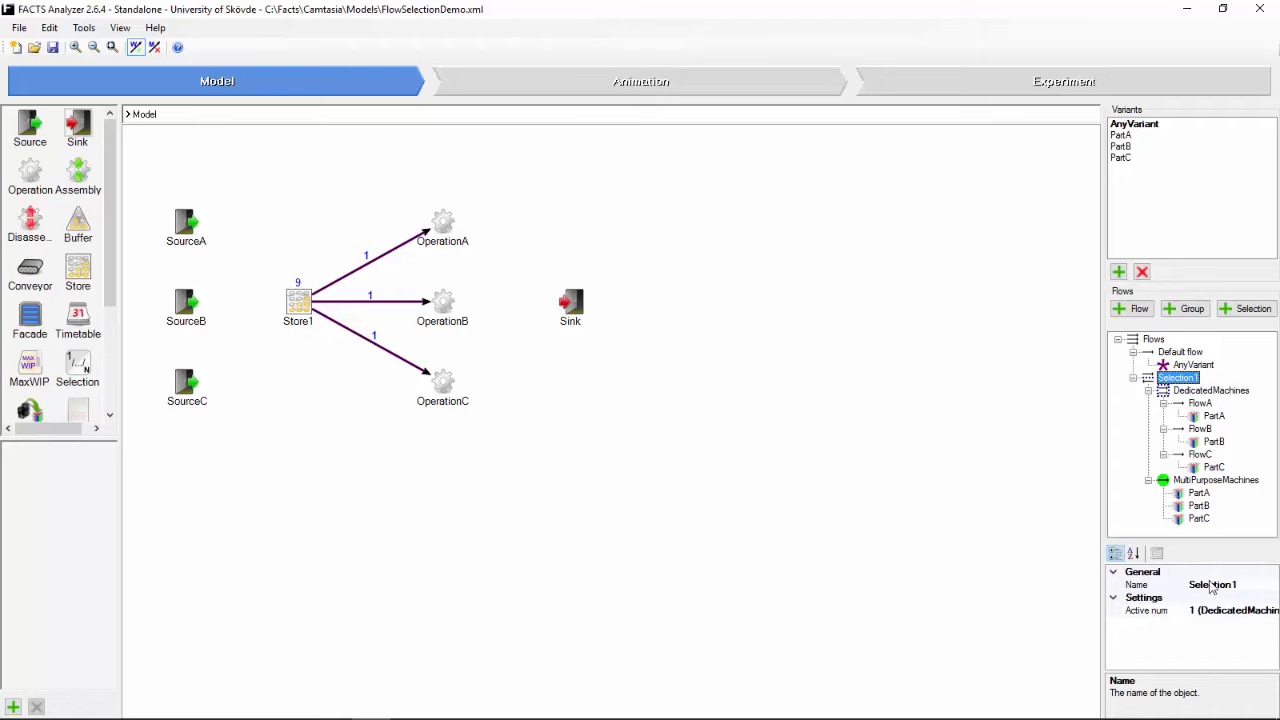
{"action": "left_click", "coordinate": [1226, 610]}
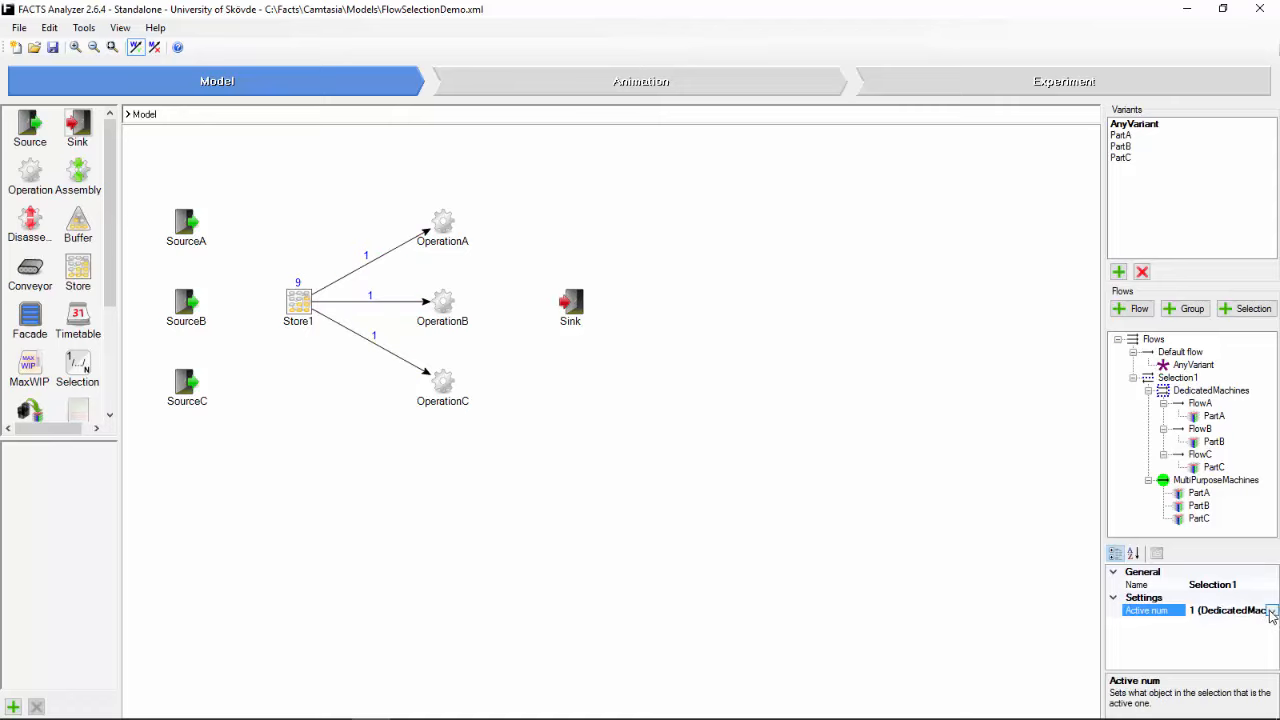
{"action": "left_click", "coordinate": [1271, 610]}
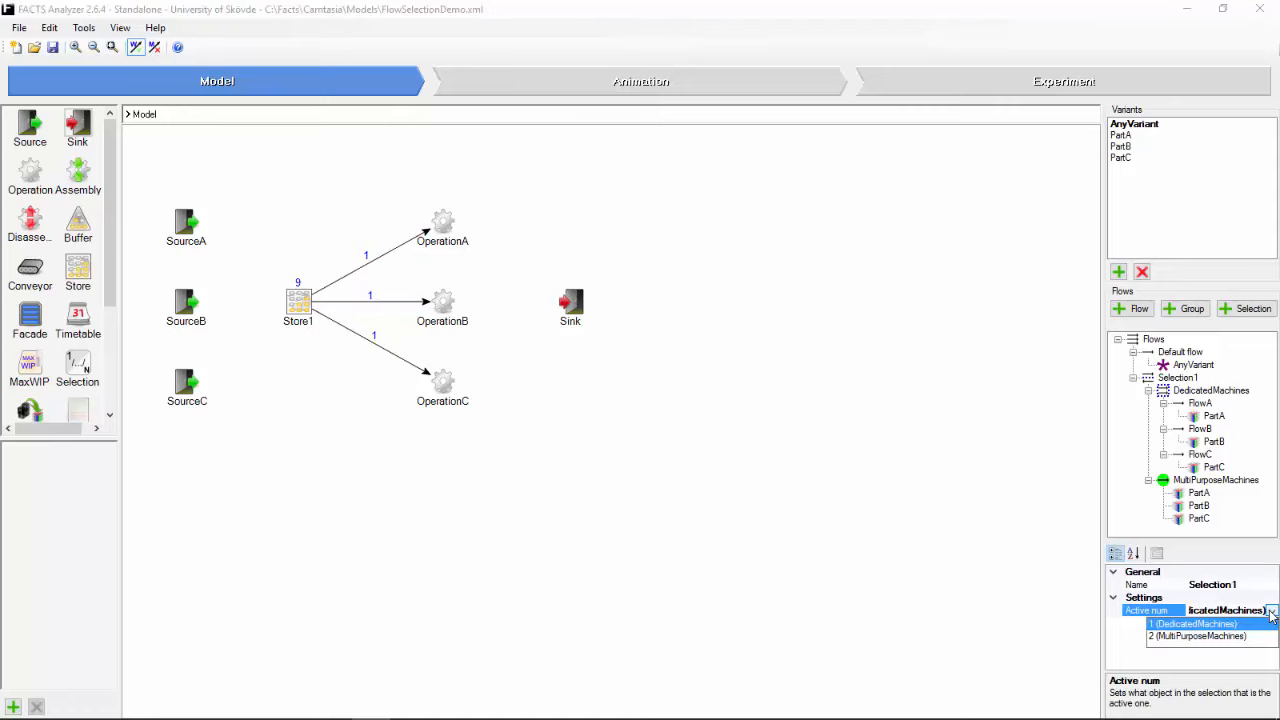
{"action": "left_click", "coordinate": [1186, 636]}
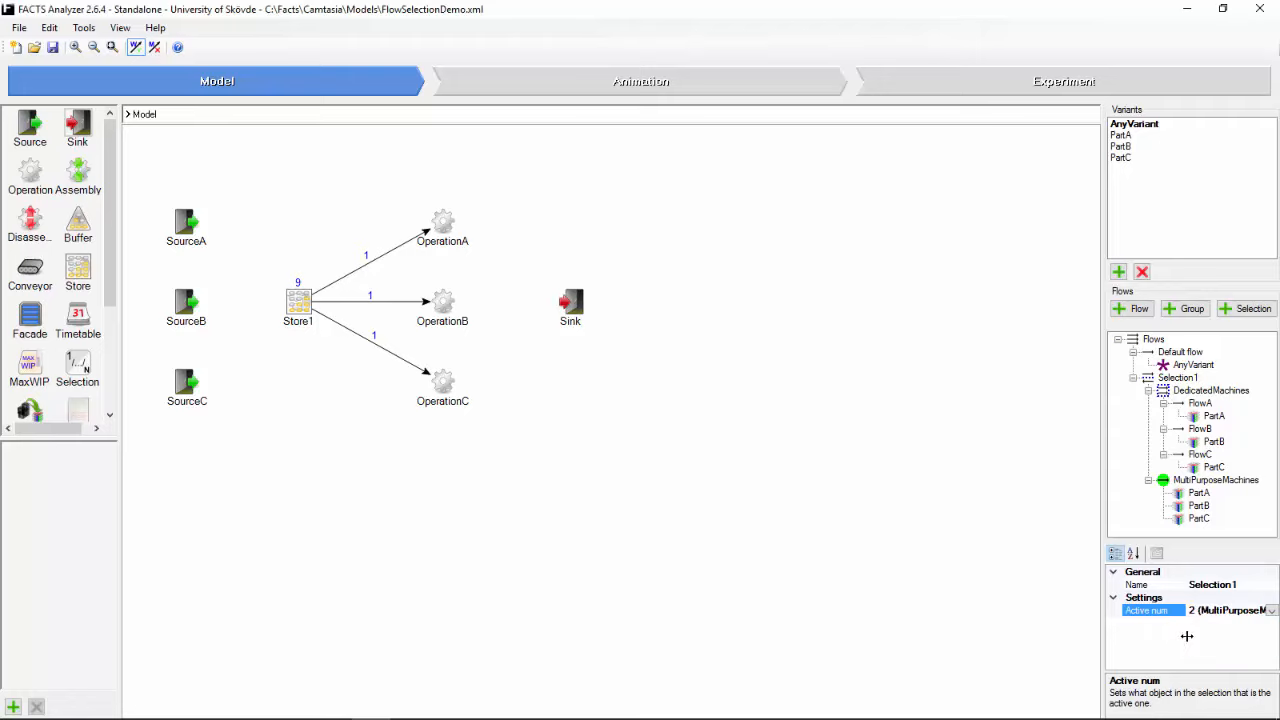
- Switch the active object of Selection1 back to 1 (DedicatedMachines)
{"action": "left_click", "coordinate": [1222, 610]}
{"action": "left_click", "coordinate": [1222, 610]}
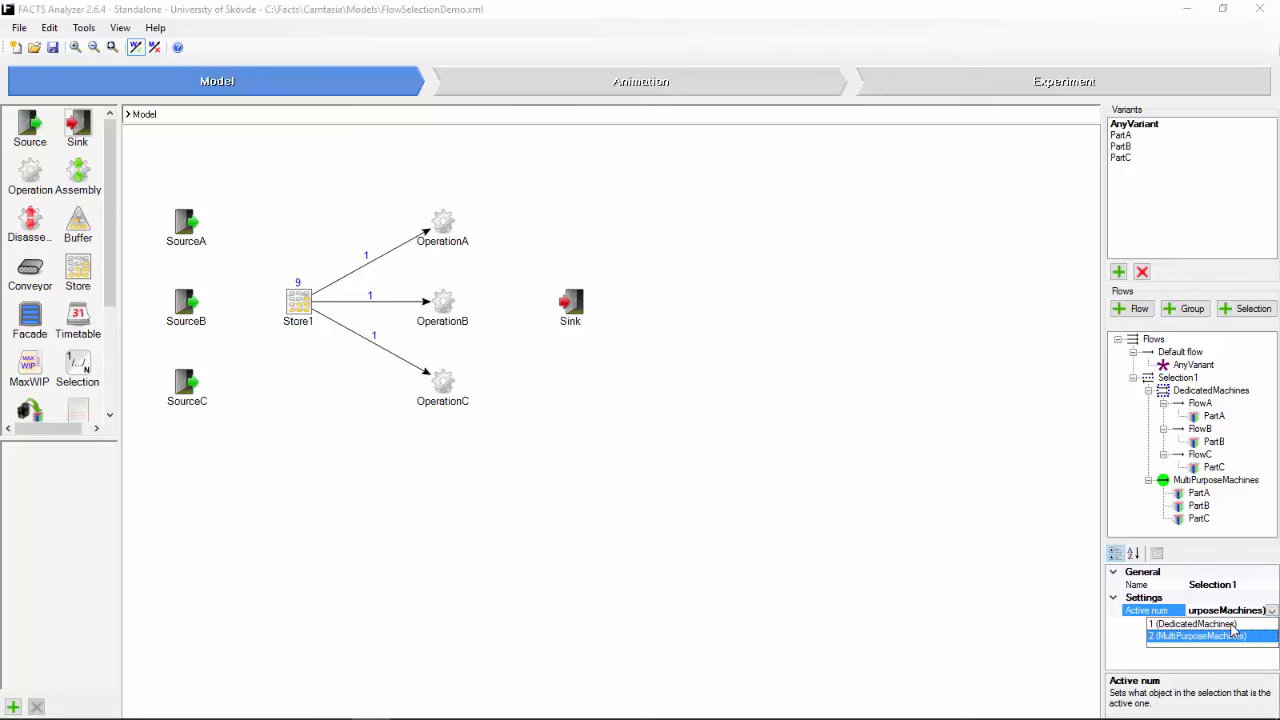
{"action": "left_click", "coordinate": [1232, 624]}
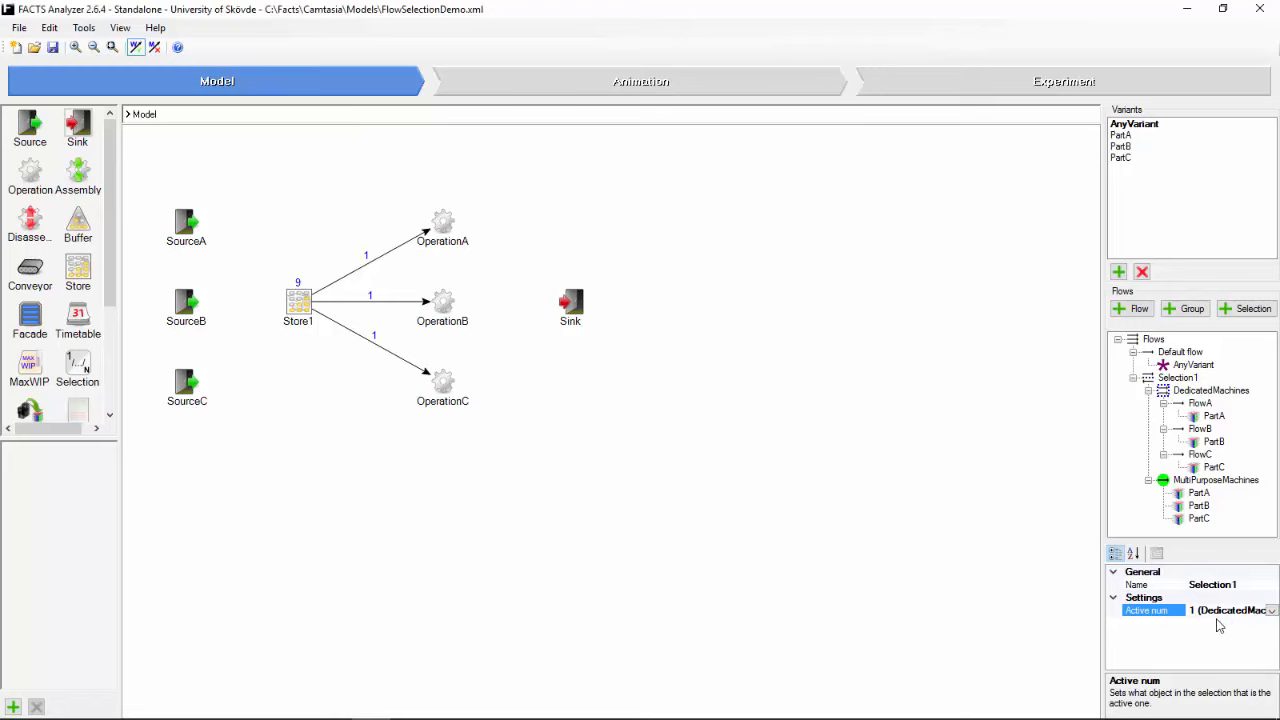
{"action": "left_click", "coordinate": [518, 171]}
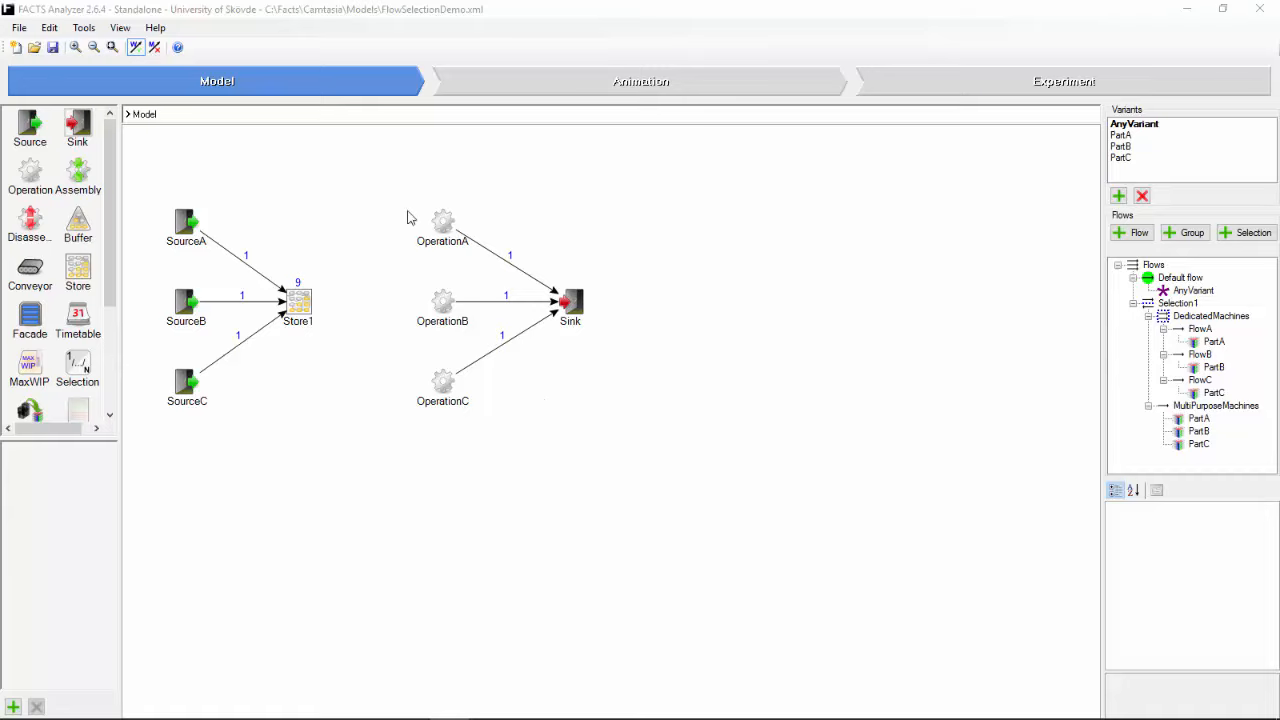
- Set the Fail1 disturbance of OperationA, OperationB and OperationC together to an availability of 80 and an MTTR of 30
{"action": "left_click_drag", "start_coordinate": [391, 173], "coordinate": [476, 440]}
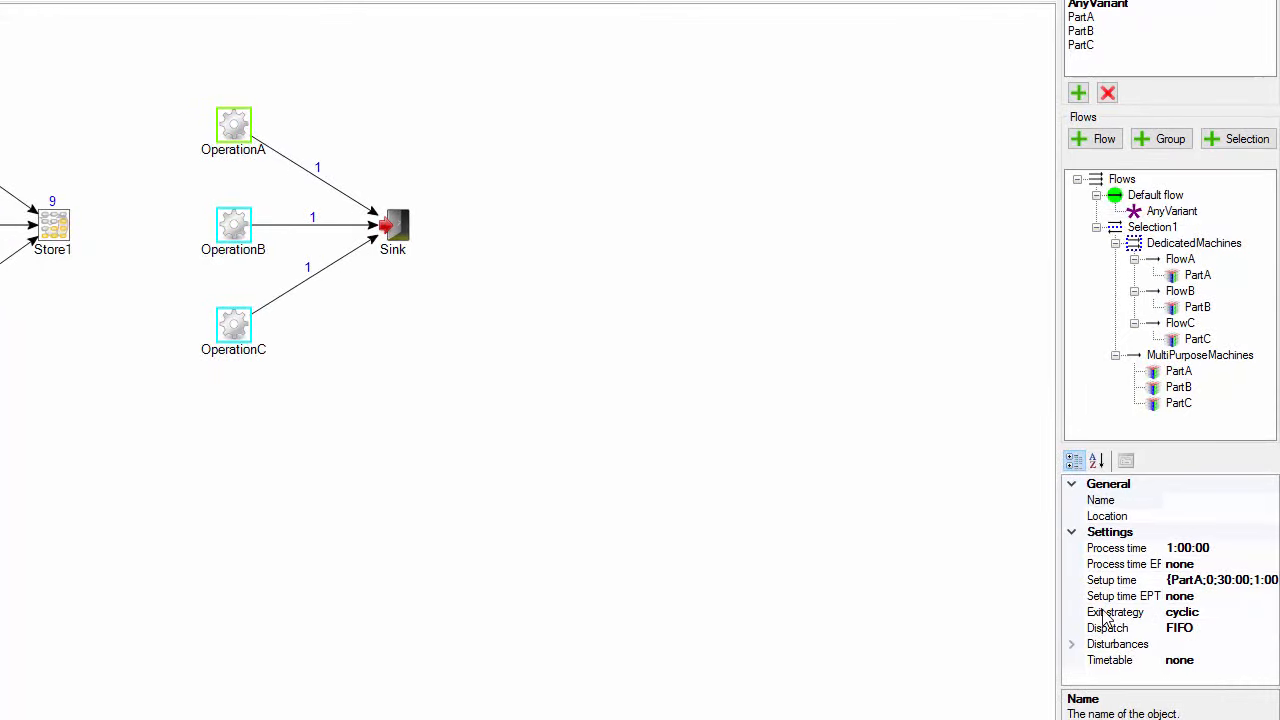
{"action": "left_click", "coordinate": [1072, 645]}
{"action": "scroll", "coordinate": [1262, 611], "scroll_direction": "down", "scroll_amount": 2}
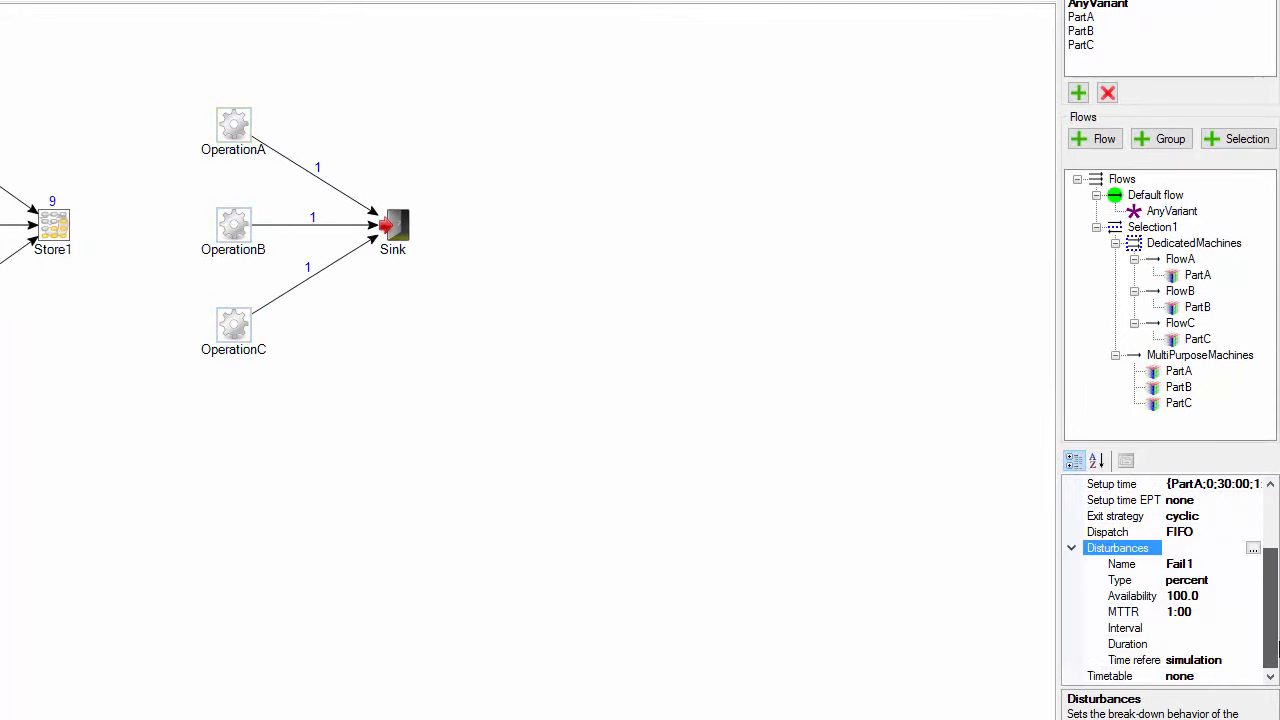
{"action": "left_click", "coordinate": [1226, 595]}
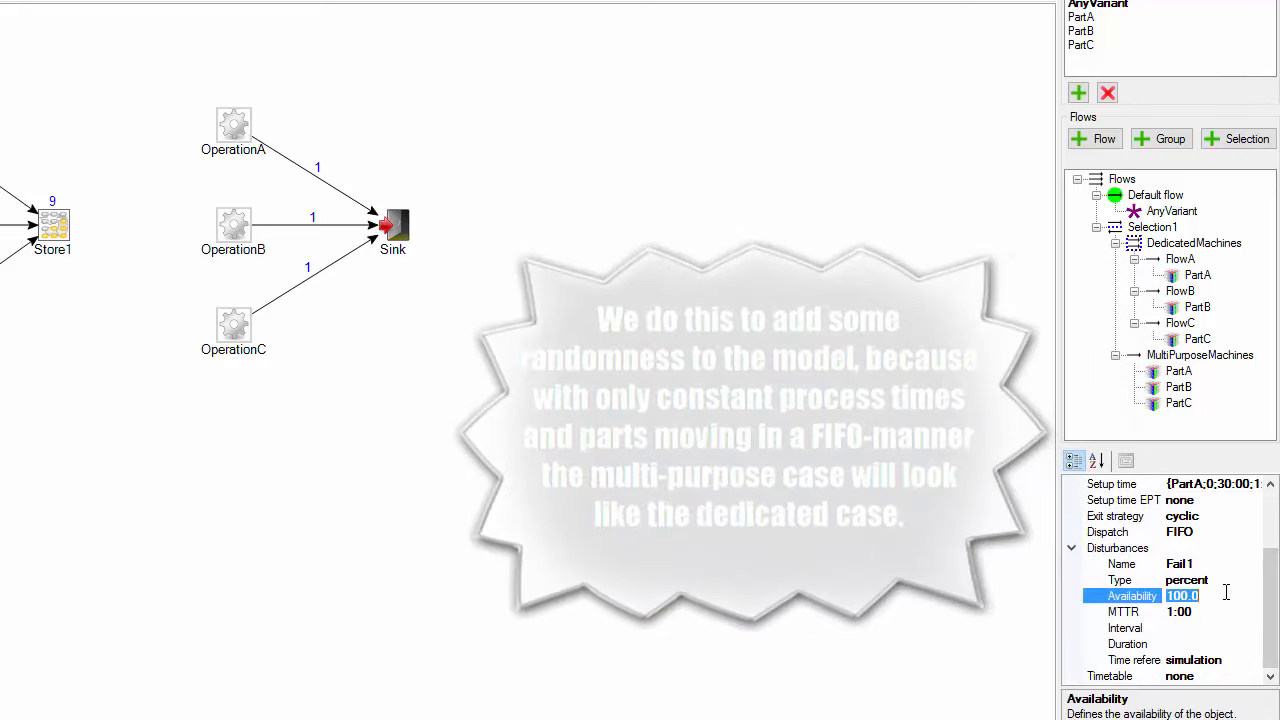
{"action": "type", "text": "80"}
{"action": "left_click", "coordinate": [1203, 610]}
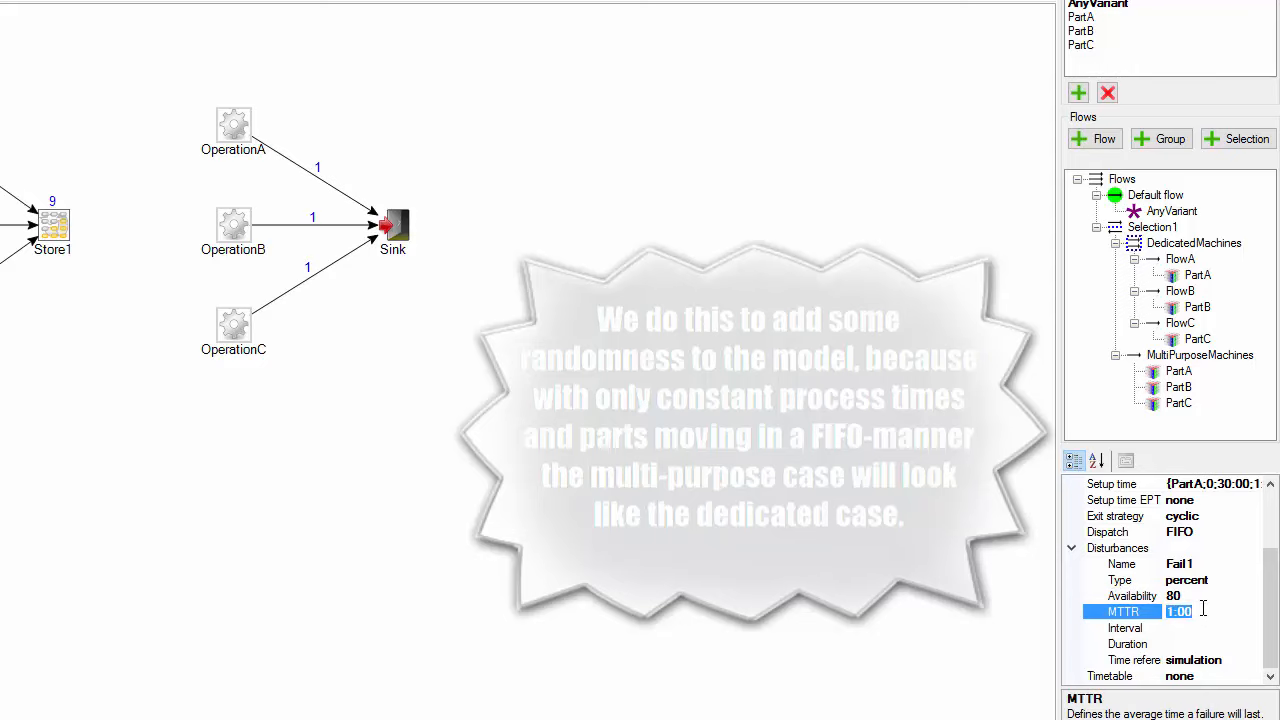
{"action": "type", "text": "30"}
{"action": "left_click", "coordinate": [757, 296]}
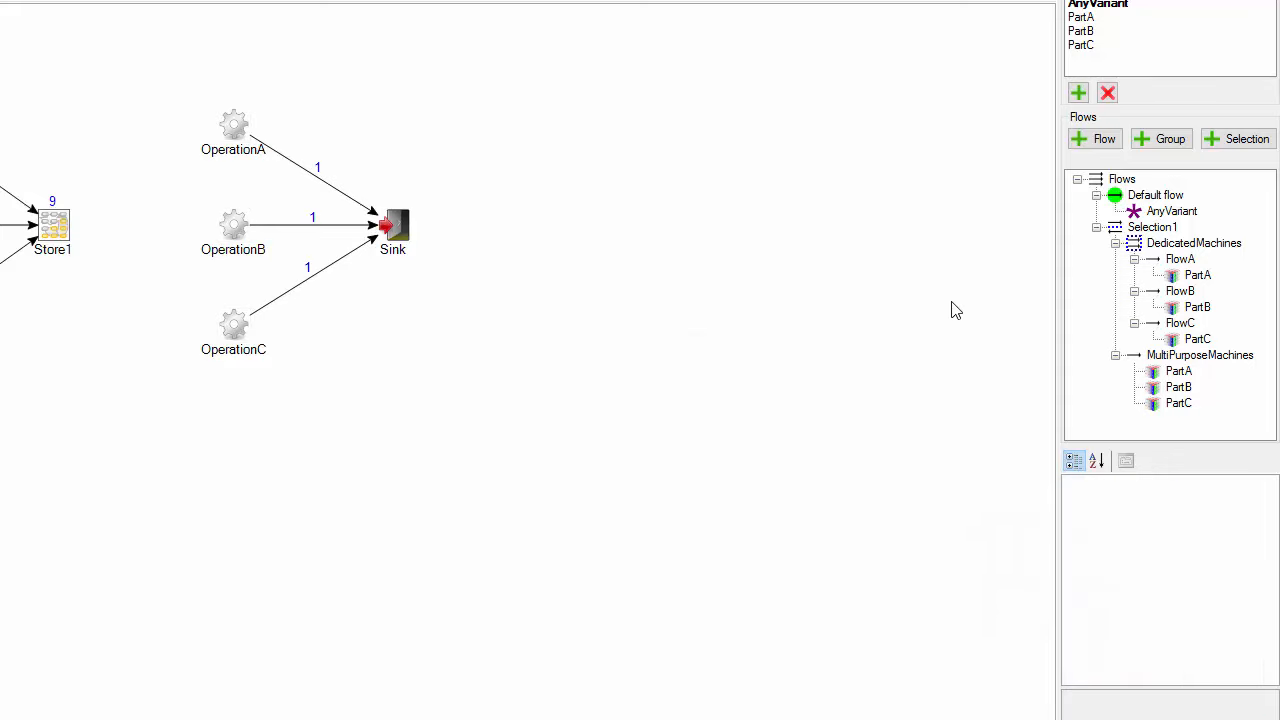
- Set the active number of Selection1 to 1 (DedicatedMachines) before simulating
{"action": "left_click", "coordinate": [1176, 248]}
{"action": "left_click", "coordinate": [1150, 227]}
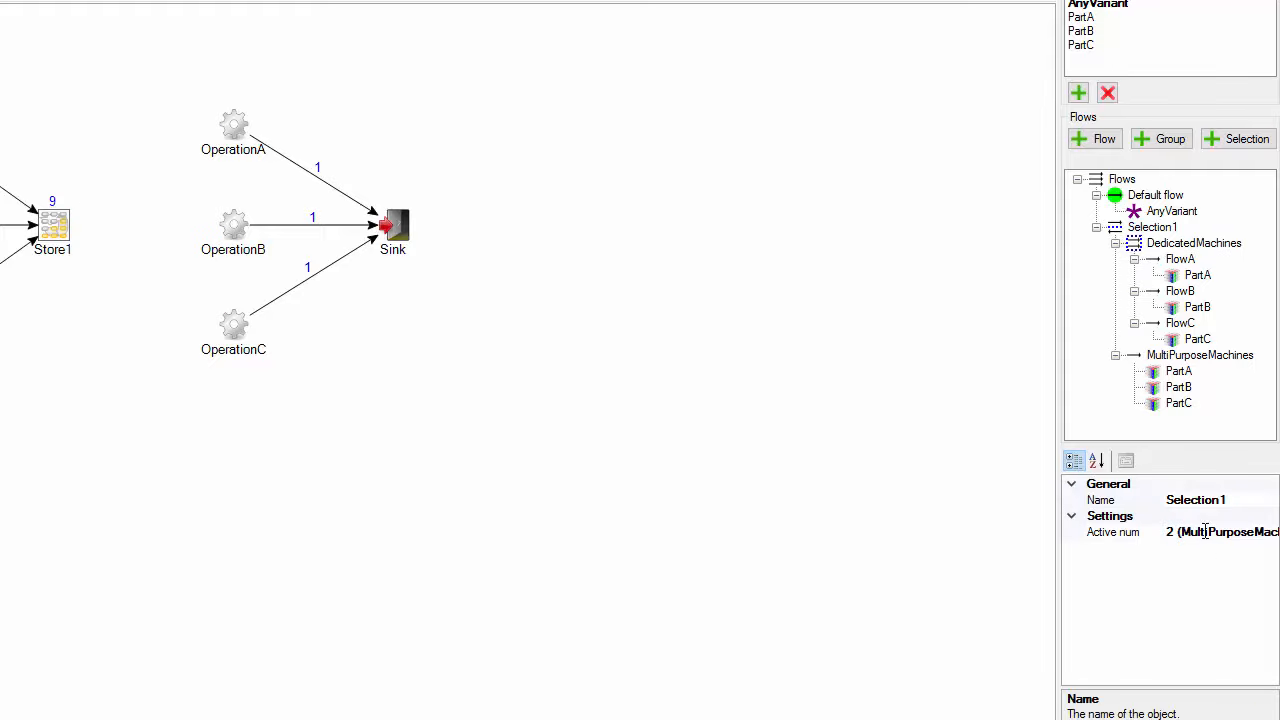
{"action": "left_click", "coordinate": [1205, 531]}
{"action": "left_click", "coordinate": [1264, 532]}
{"action": "left_click", "coordinate": [1218, 545]}
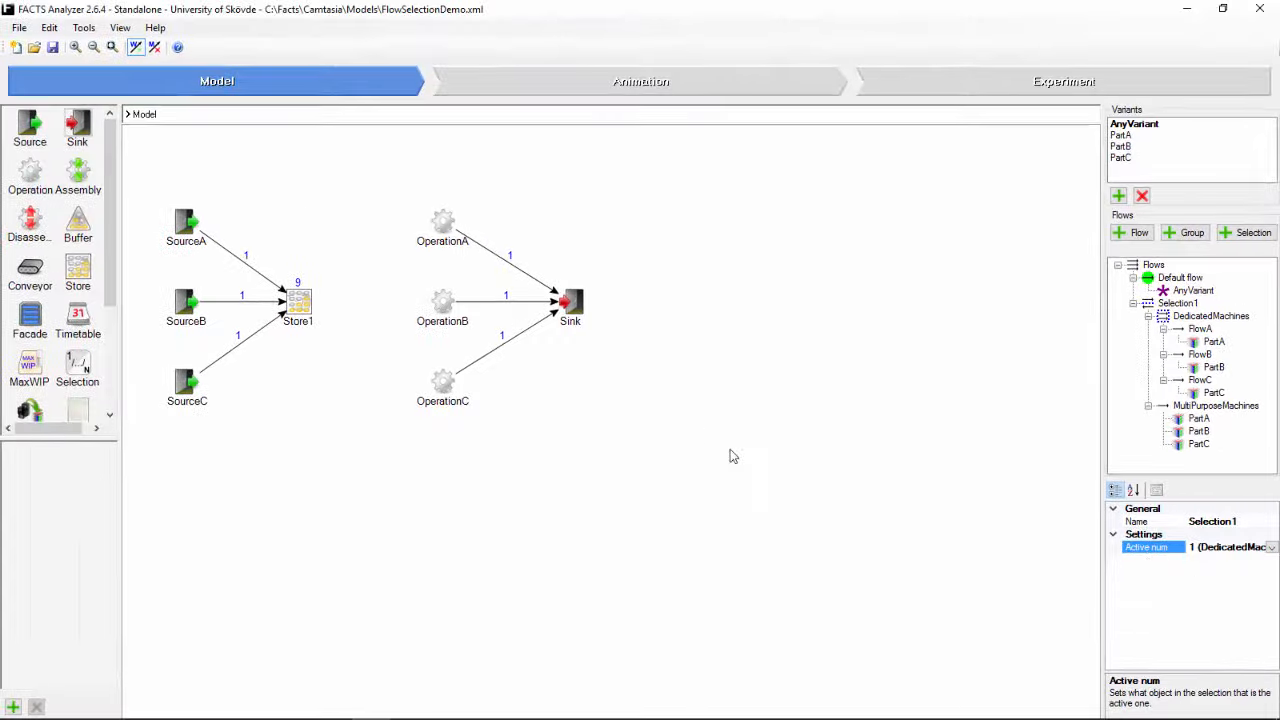
{"action": "left_click", "coordinate": [669, 412]}
- Run the animation with the dedicated machines at a slightly higher simulation speed, examine how variants reach the operations, and reset it
{"action": "left_click", "coordinate": [640, 84]}
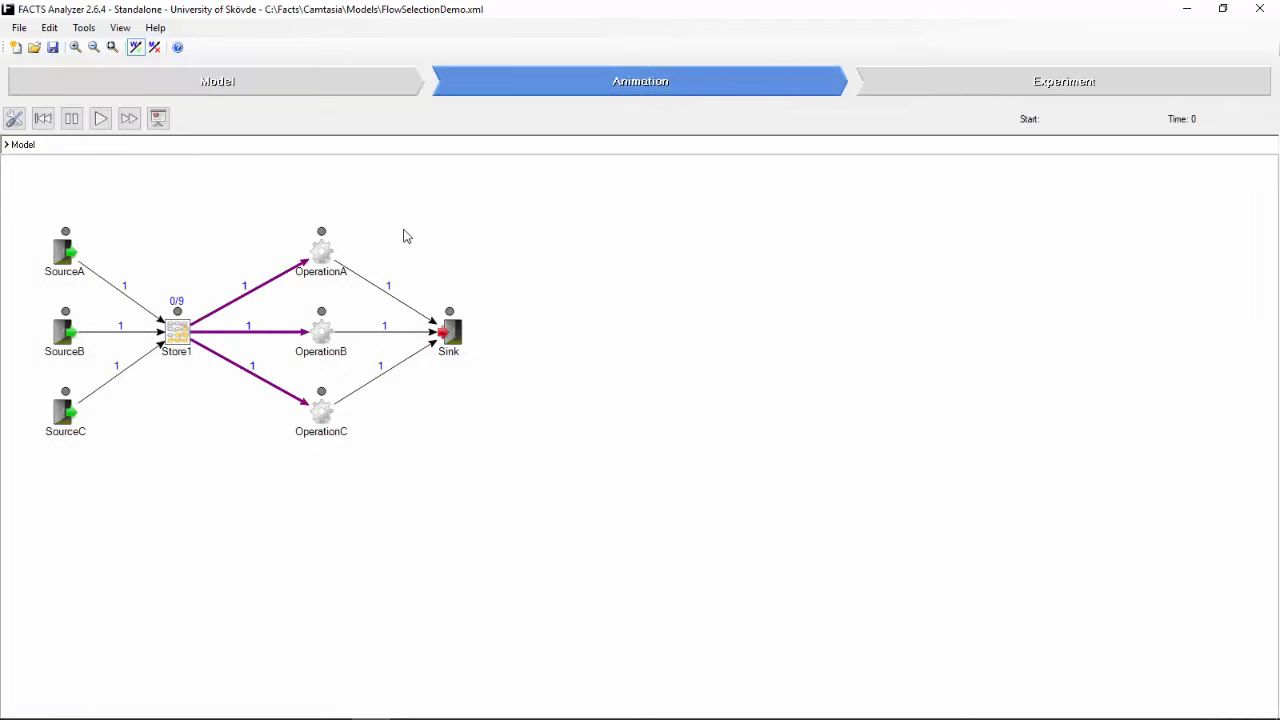
{"action": "left_click", "coordinate": [100, 118]}
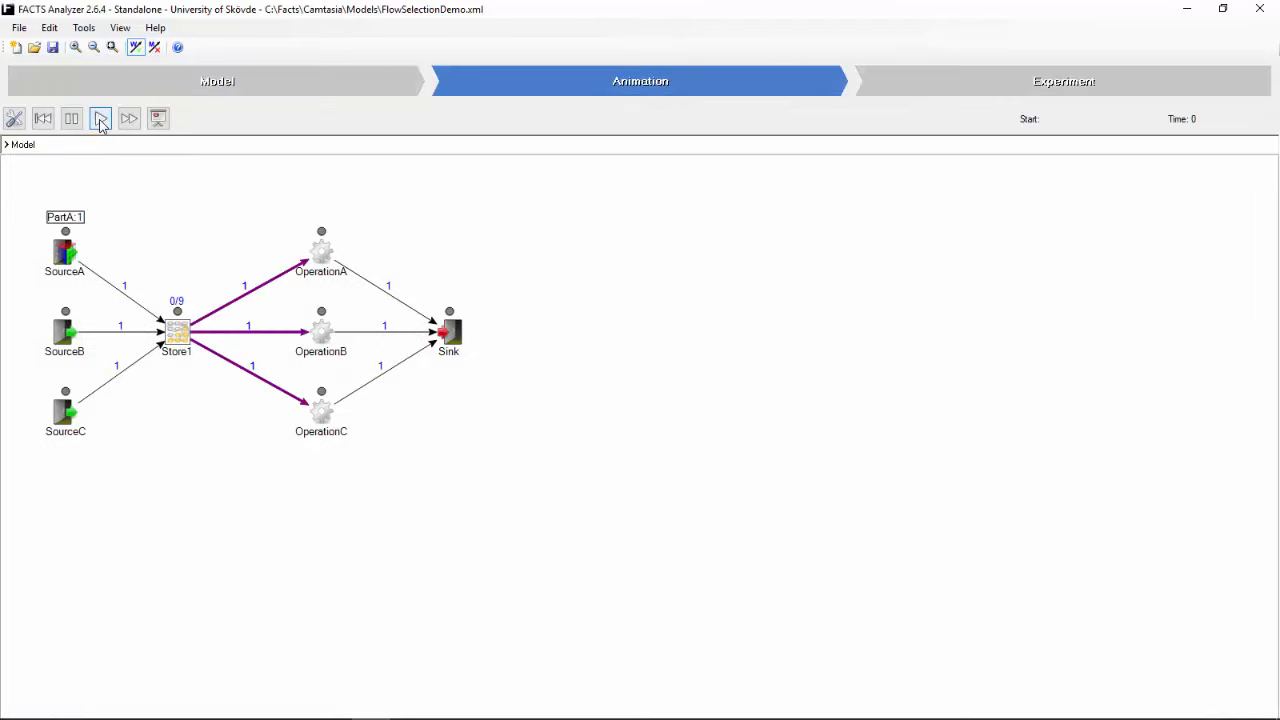
{"action": "left_click", "coordinate": [14, 119]}
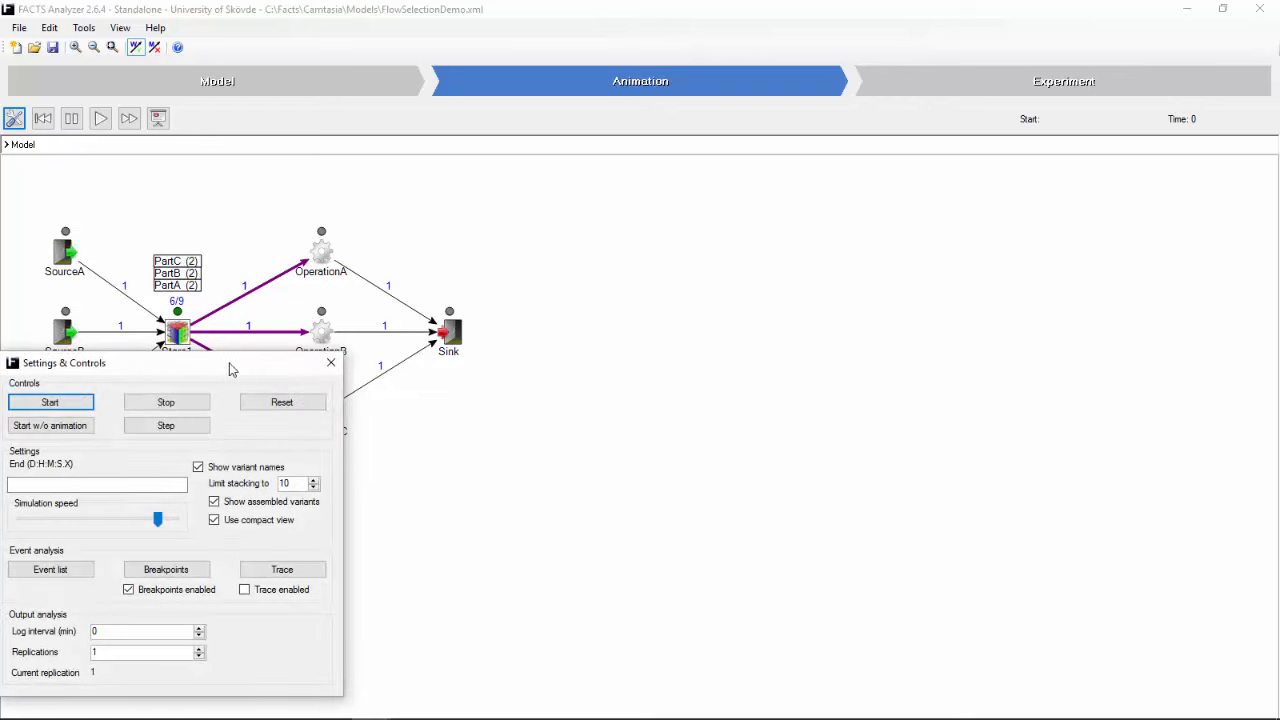
{"action": "left_click_drag", "start_coordinate": [231, 366], "coordinate": [843, 312]}
{"action": "left_click_drag", "start_coordinate": [775, 465], "coordinate": [789, 466]}
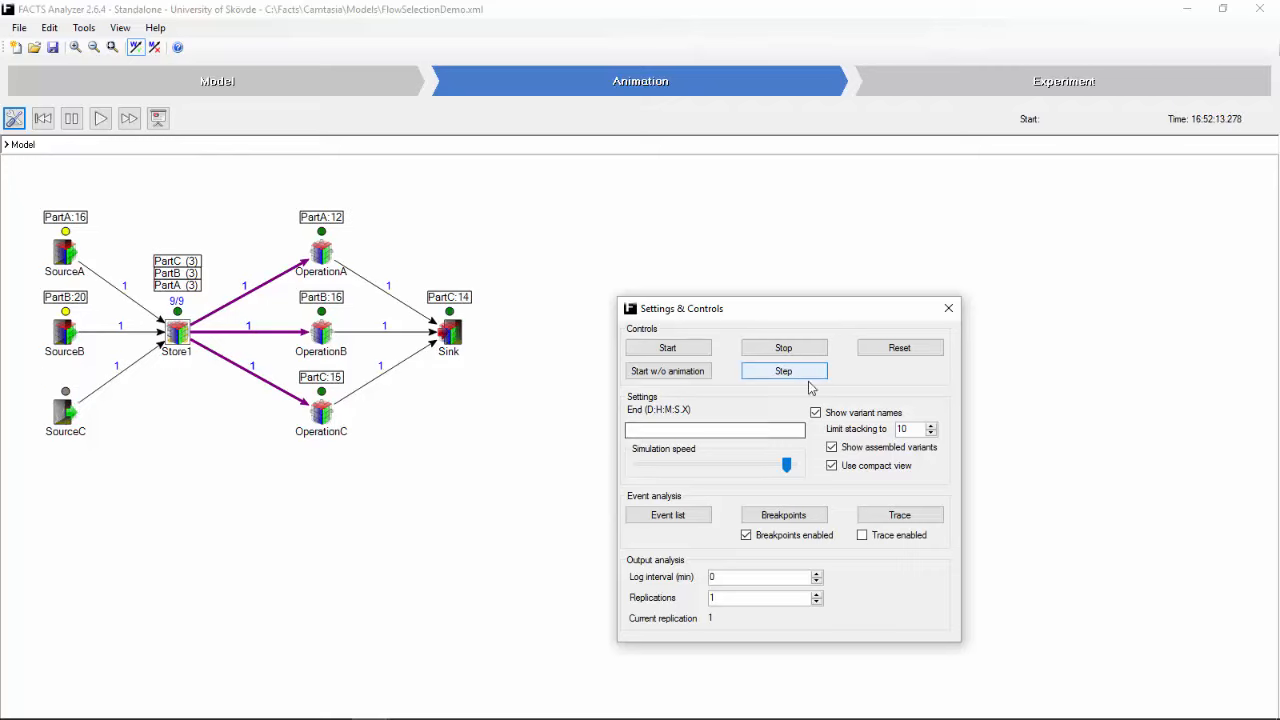
{"action": "left_click", "coordinate": [922, 349]}
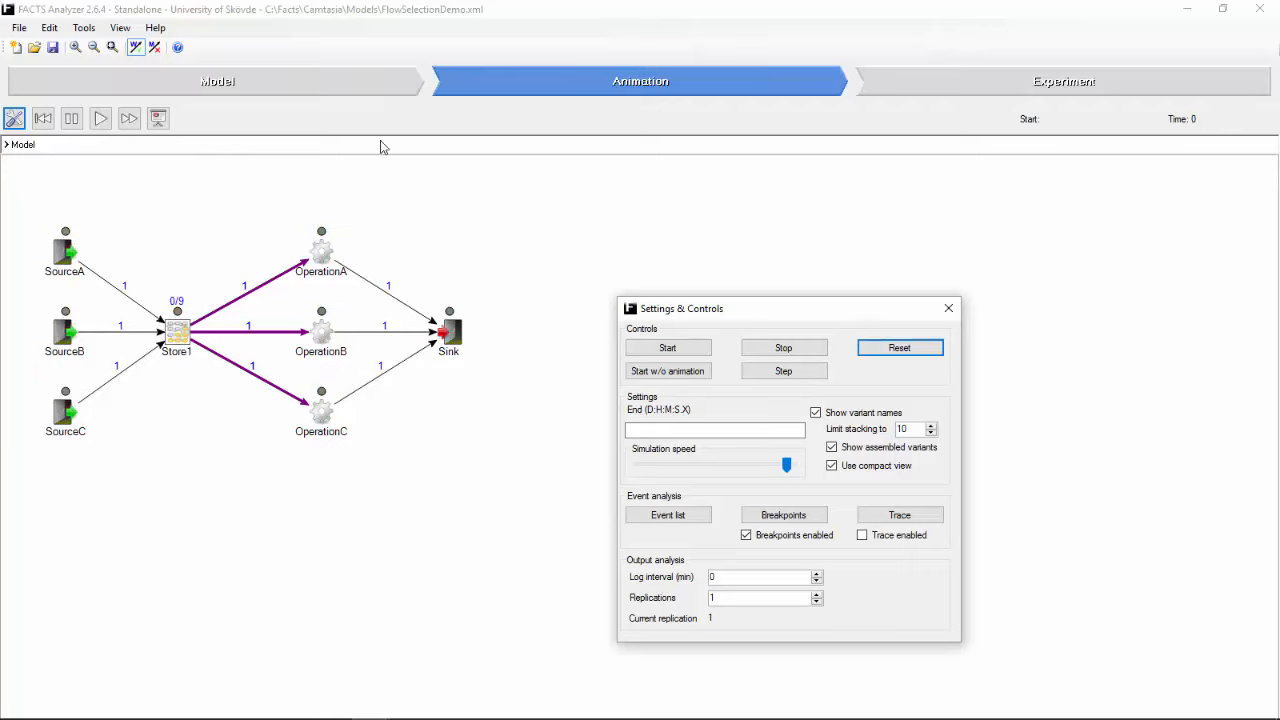
- Return to the model and activate 2 (MultiPurposeMachines) in Selection1
{"action": "left_click", "coordinate": [224, 88]}
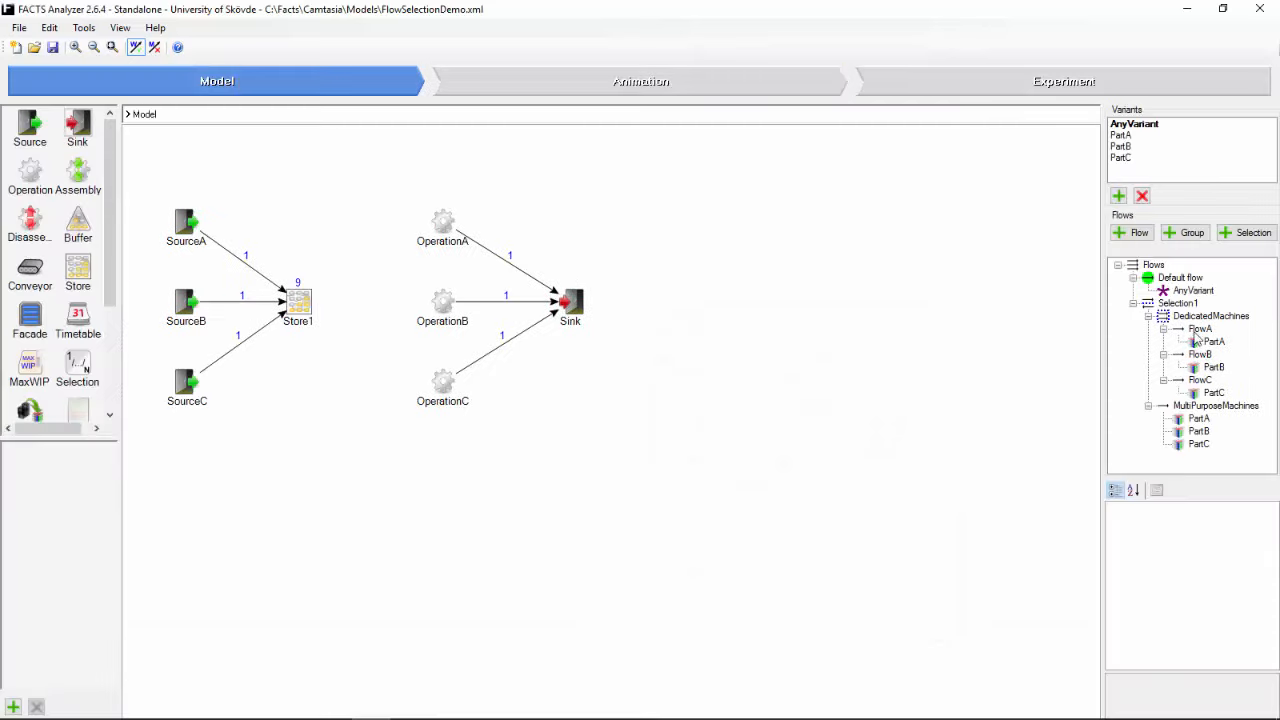
{"action": "left_click", "coordinate": [1178, 303]}
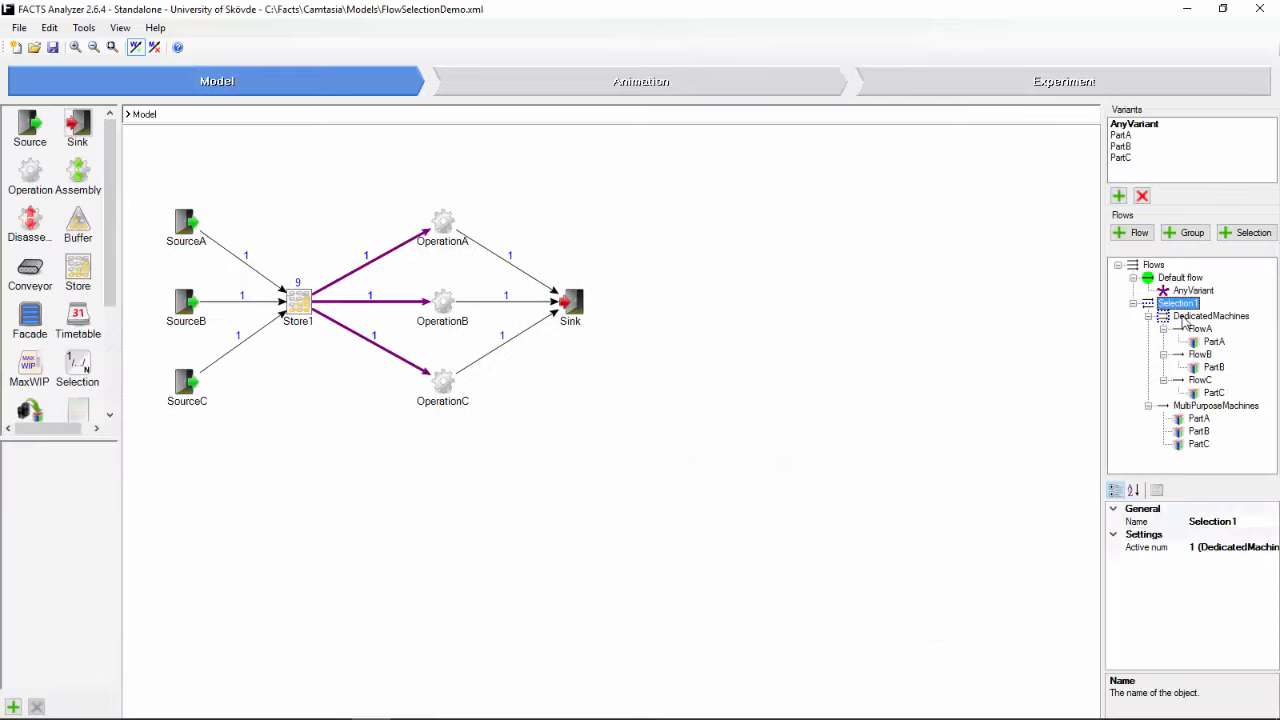
{"action": "left_click", "coordinate": [1248, 548]}
{"action": "left_click", "coordinate": [1271, 548]}
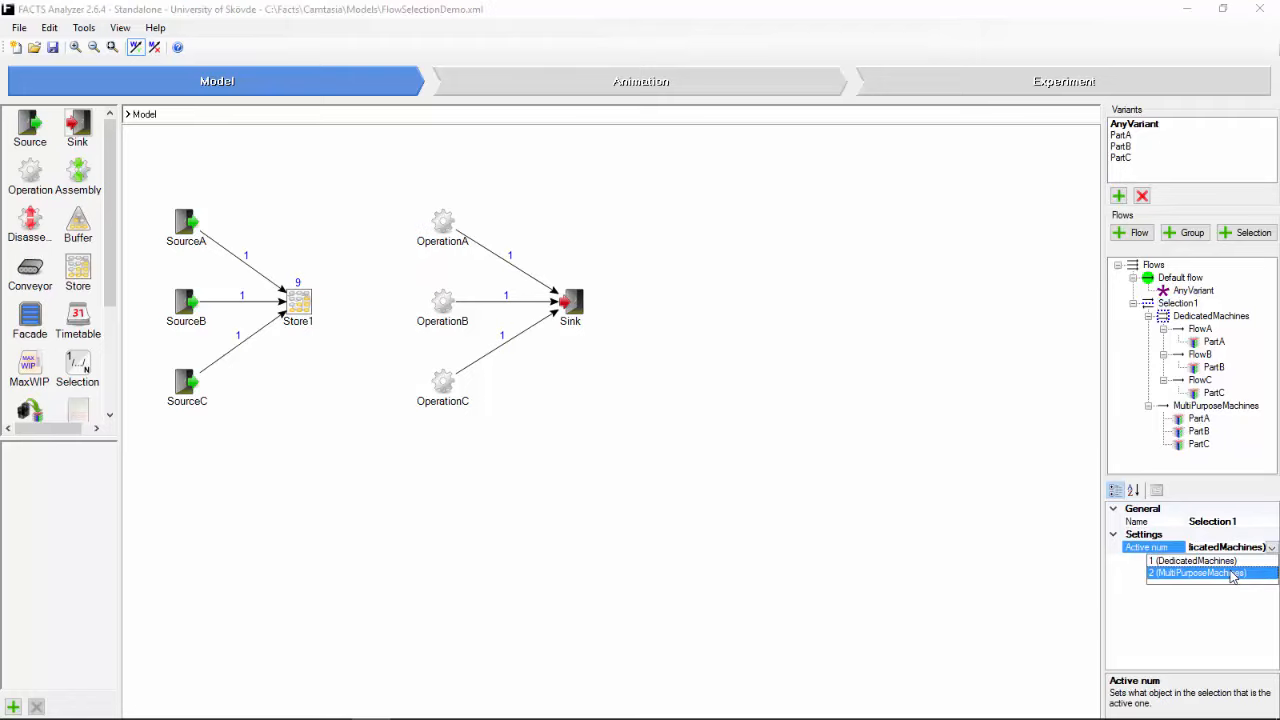
{"action": "left_click", "coordinate": [1236, 576]}
- Run the animation with the multi-purpose machines, examine which variants each operation processes, and reset the simulation
{"action": "left_click", "coordinate": [565, 90]}
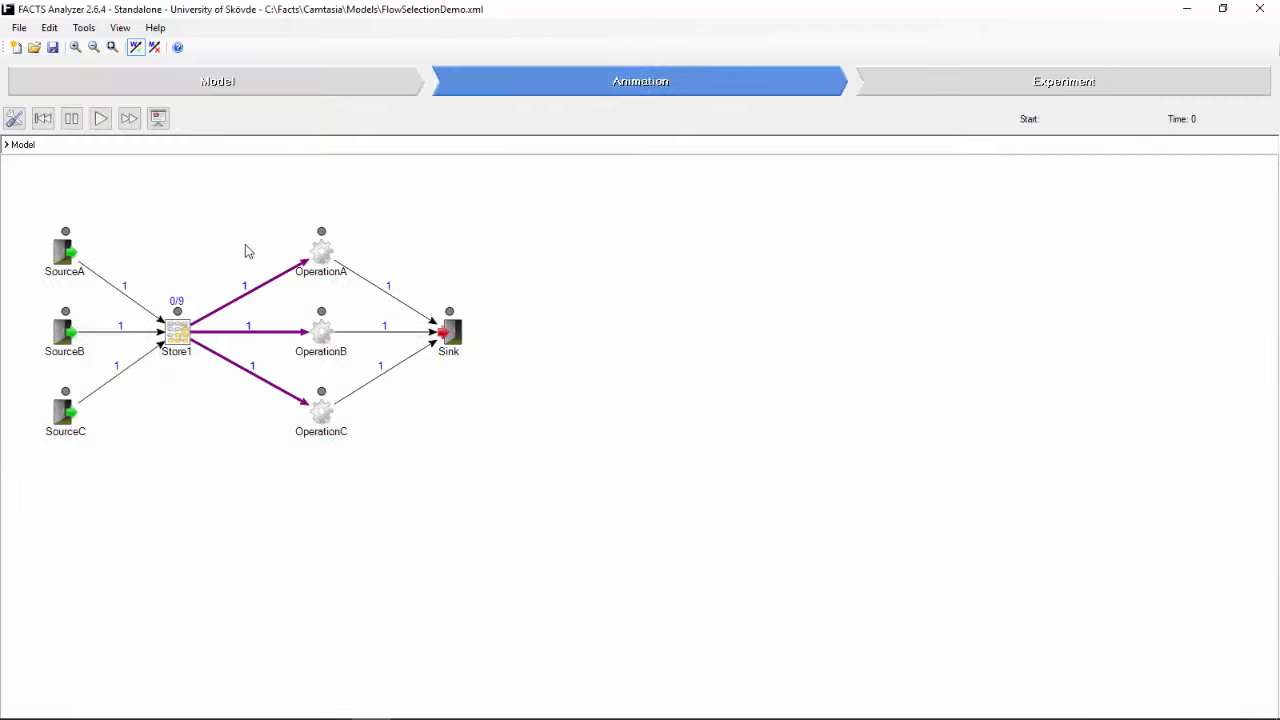
{"action": "left_click", "coordinate": [100, 118]}
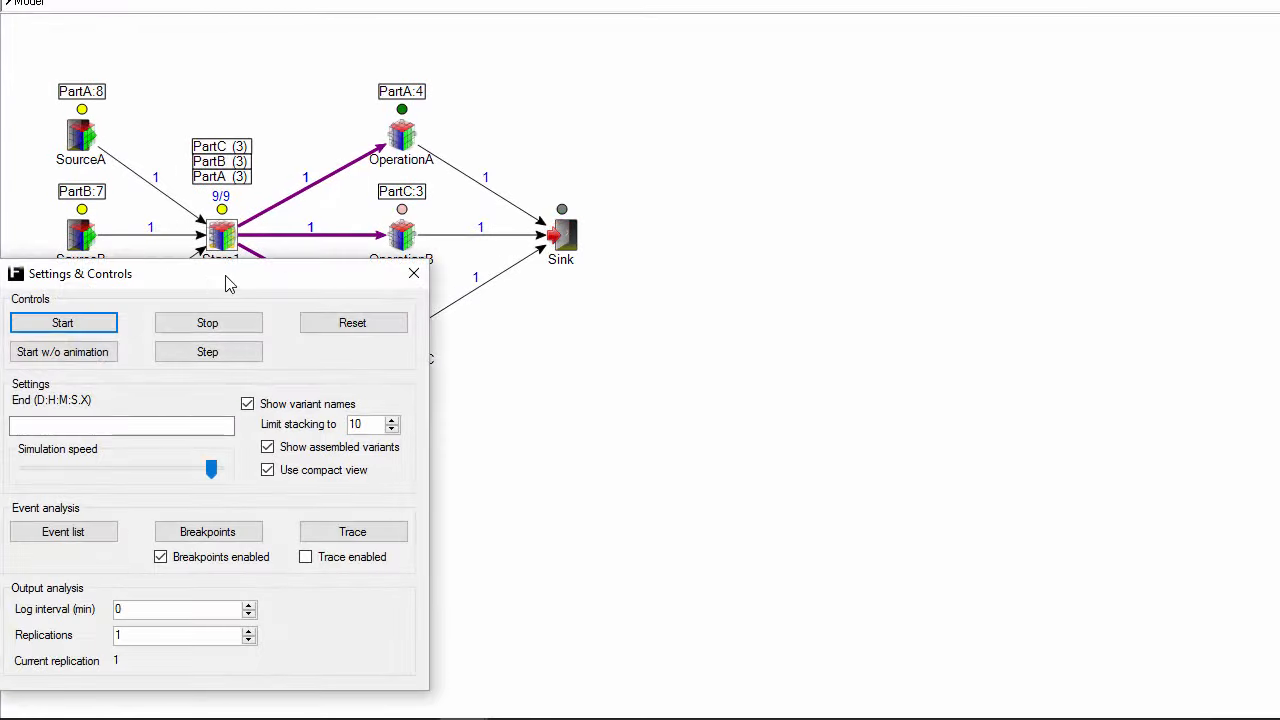
{"action": "left_click_drag", "start_coordinate": [213, 274], "coordinate": [933, 151]}
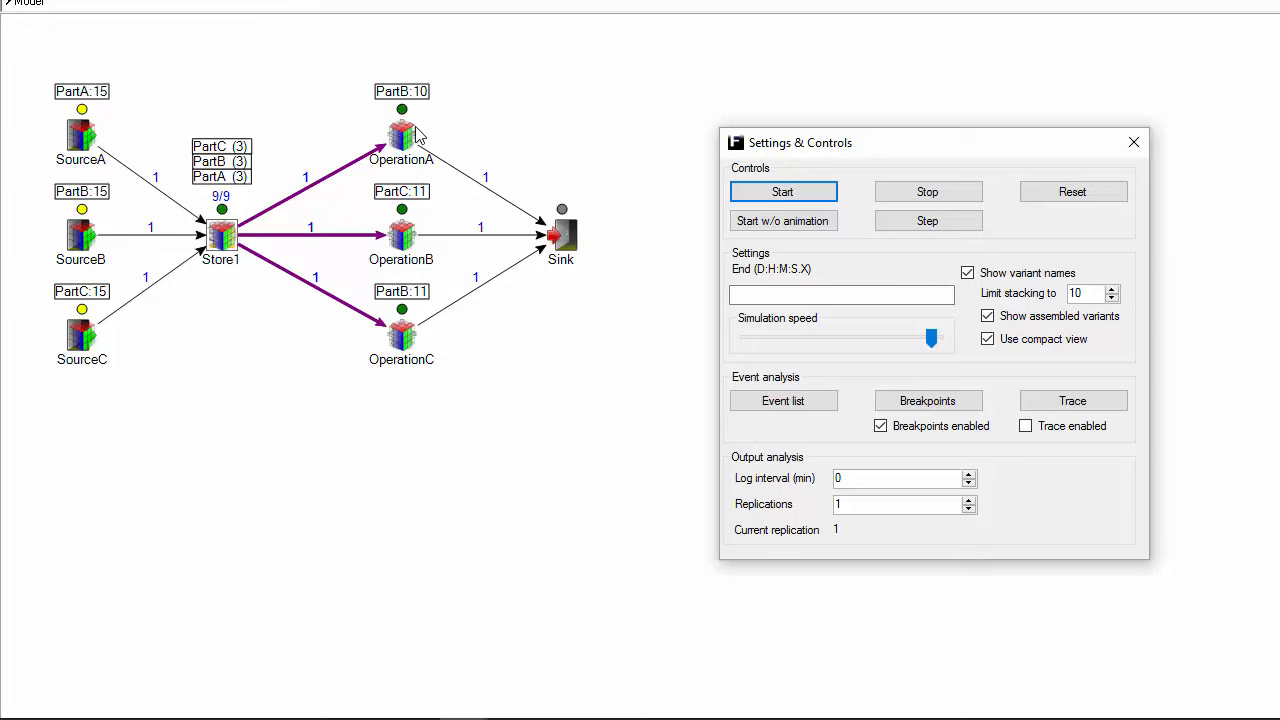
{"action": "left_click", "coordinate": [988, 340]}
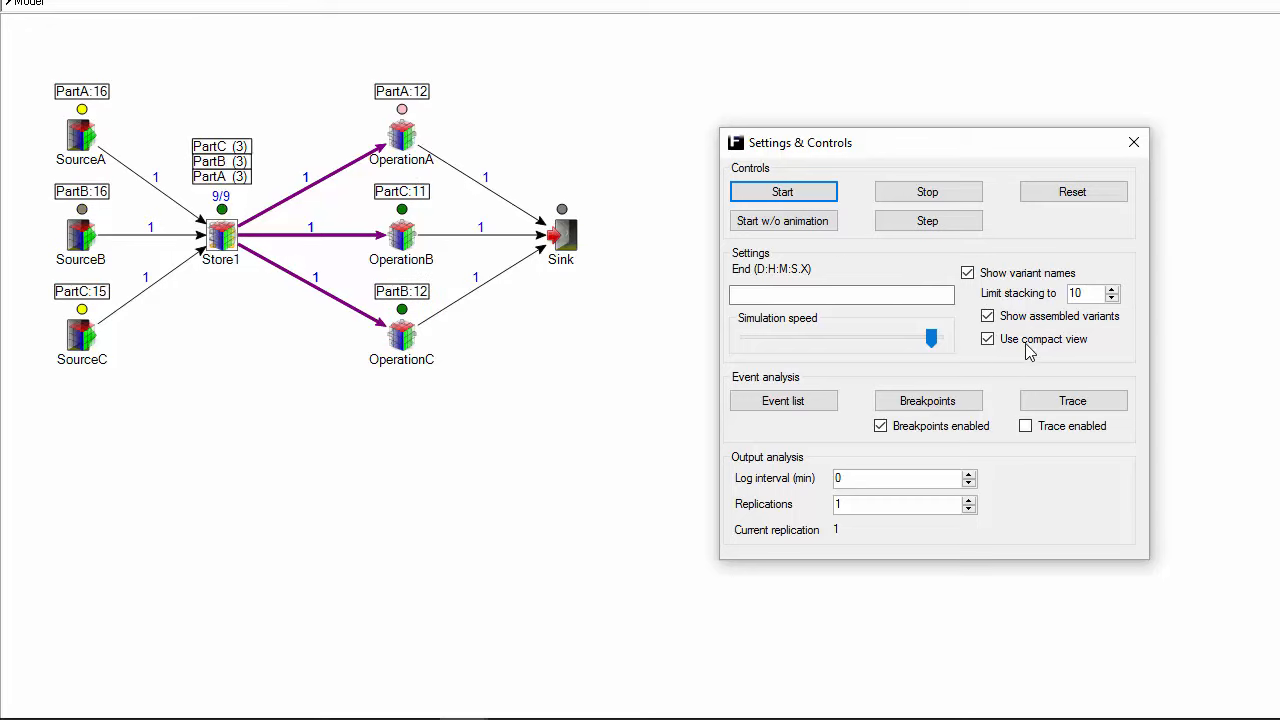
{"action": "left_click", "coordinate": [1052, 194]}
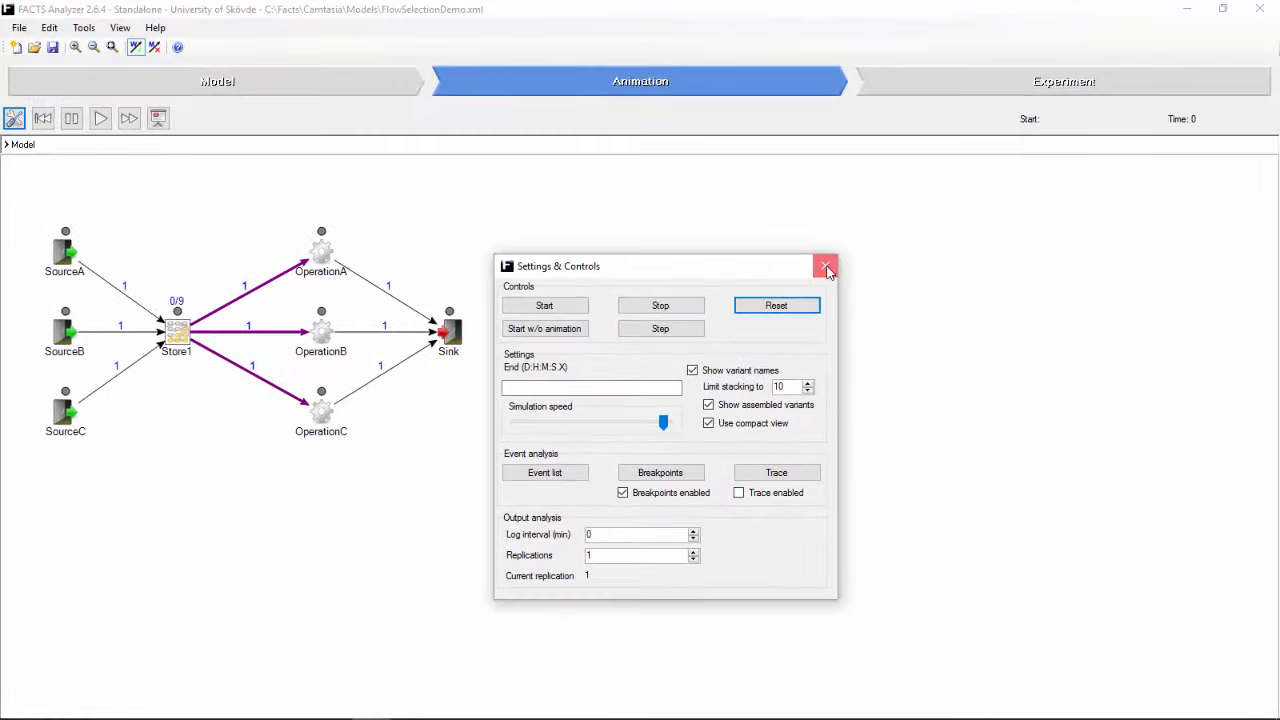
- Leave the animation for the model and set the active number of Selection1 to 1 (DedicatedMachines)
{"action": "left_click", "coordinate": [1133, 142]}
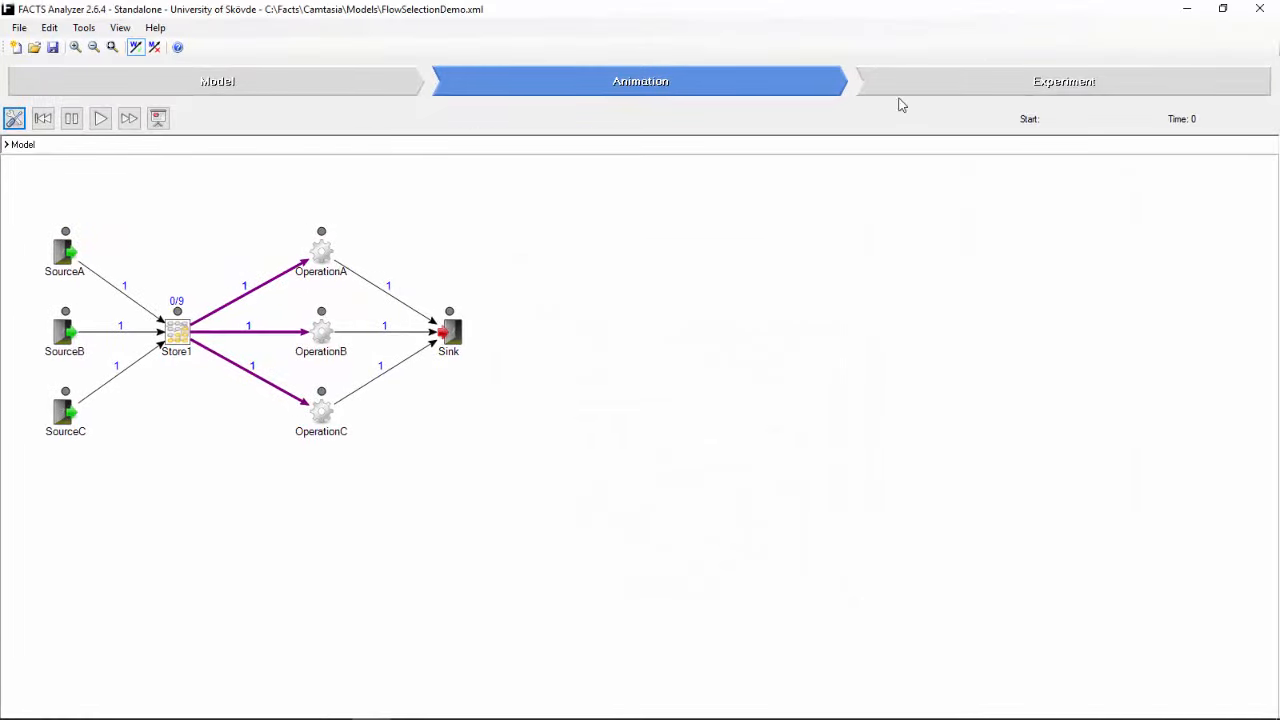
{"action": "left_click", "coordinate": [274, 86]}
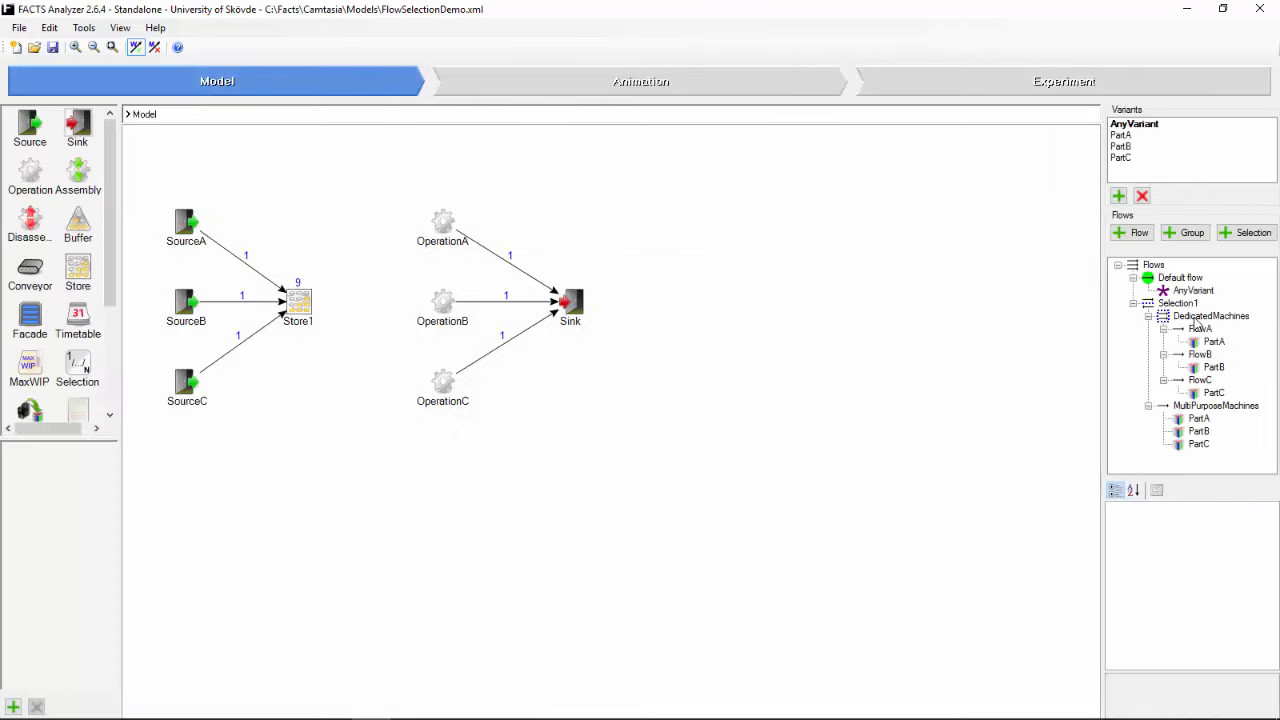
{"action": "left_click", "coordinate": [1197, 318]}
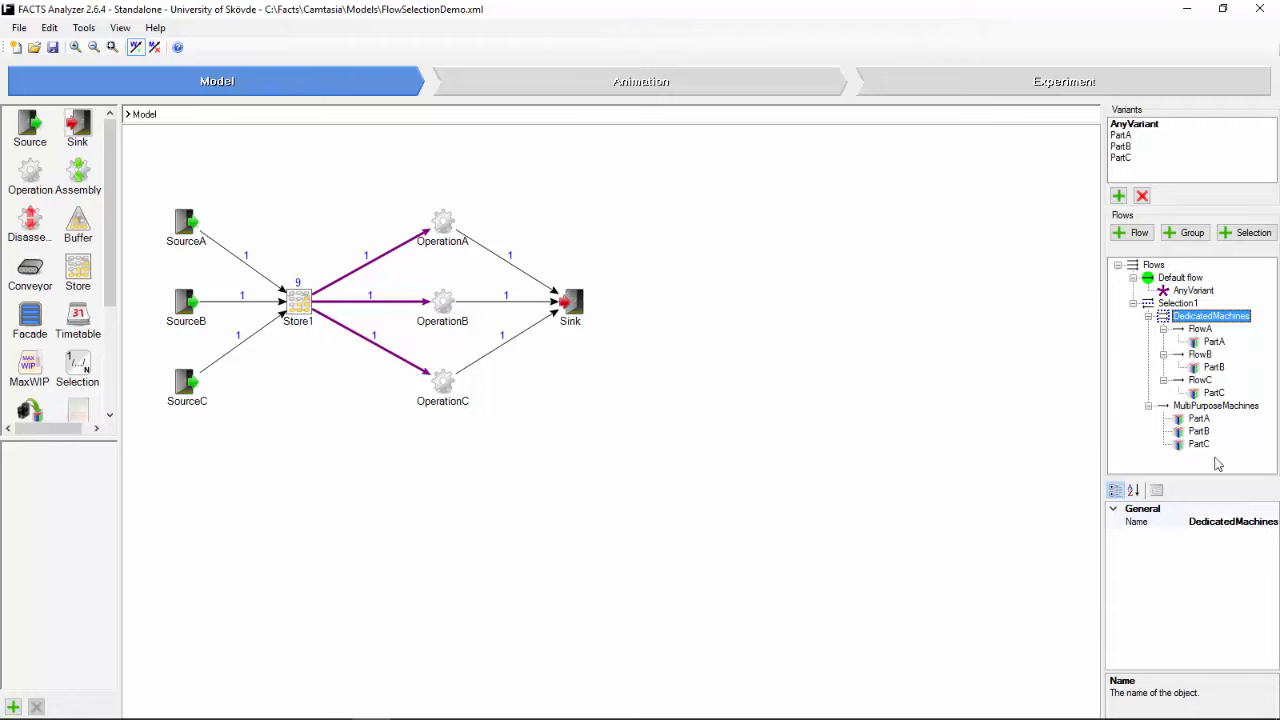
{"action": "left_click", "coordinate": [1179, 304]}
{"action": "left_click", "coordinate": [1250, 548]}
{"action": "left_click", "coordinate": [1271, 551]}
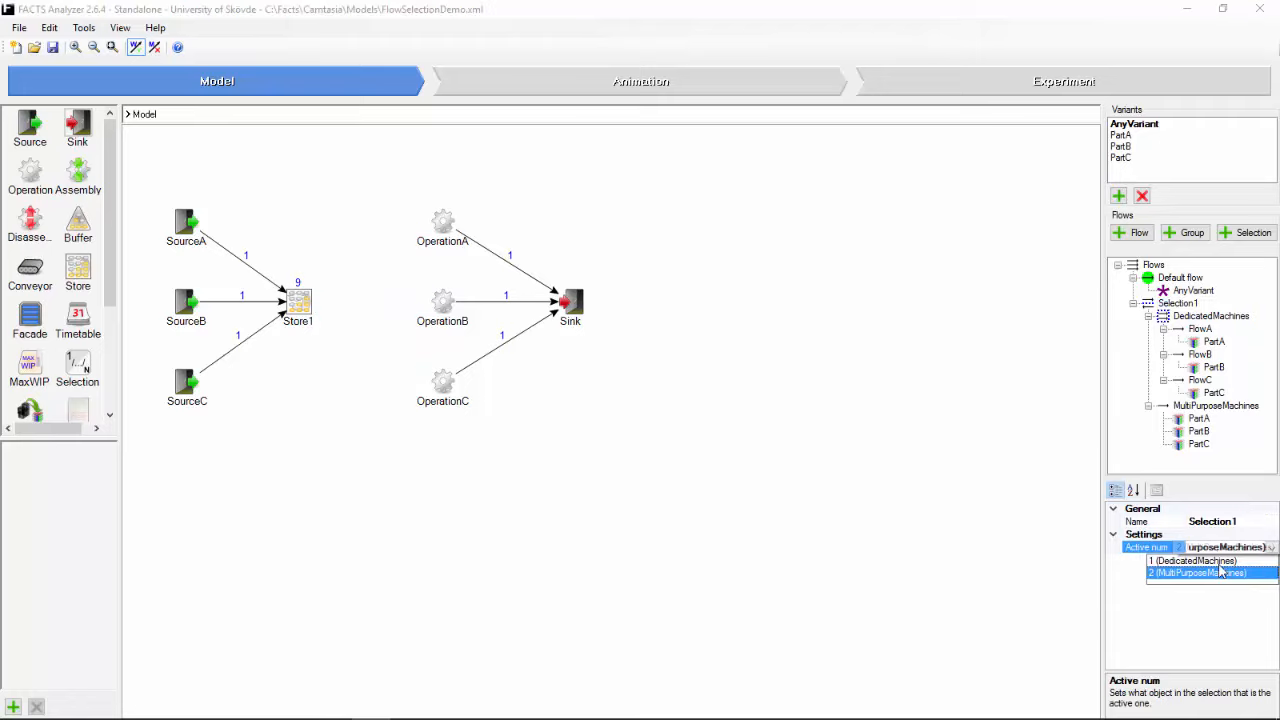
{"action": "left_click", "coordinate": [1220, 563]}
- Run an experiment on the dedicated-machines case and chart its throughput to examine the plant value
{"action": "left_click", "coordinate": [933, 80]}
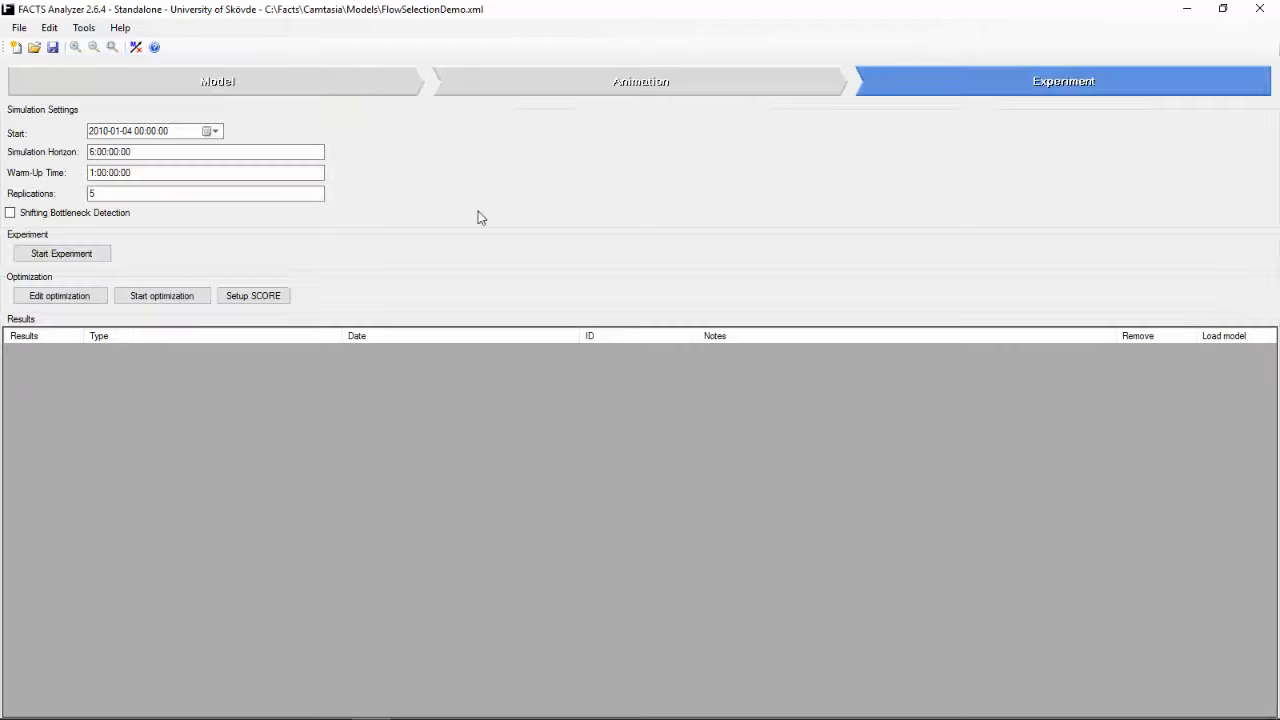
{"action": "left_click", "coordinate": [86, 253]}
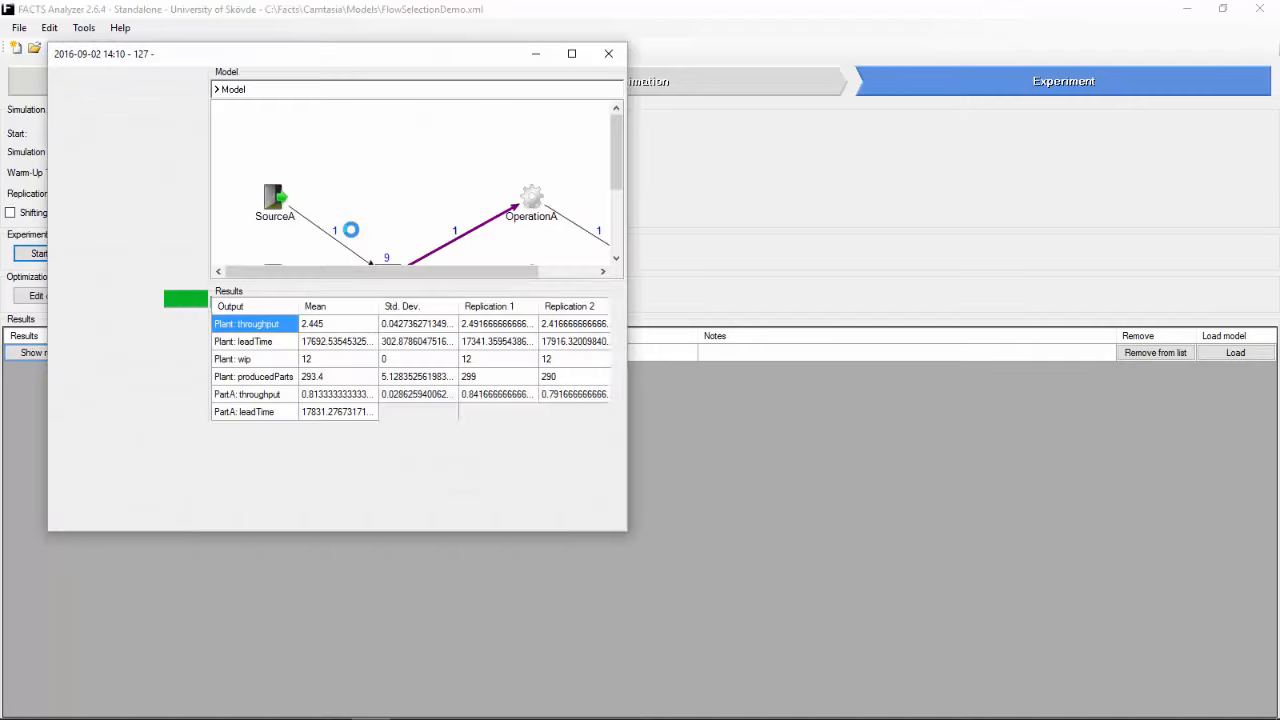
{"action": "left_click", "coordinate": [104, 93]}
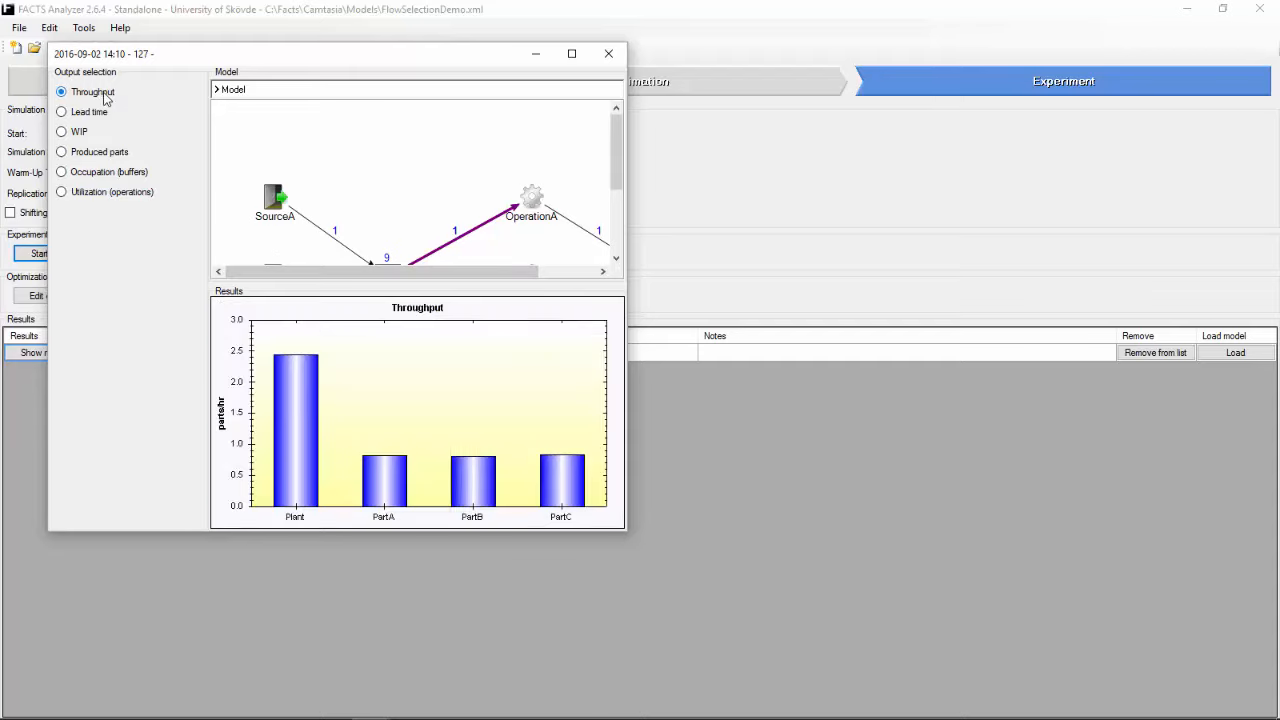
{"action": "mouse_move", "coordinate": [295, 371]}
- Chart the utilization of the operations, examine the working share of each one, and close the experiment result
{"action": "left_click", "coordinate": [104, 193]}
{"action": "mouse_move", "coordinate": [317, 416]}
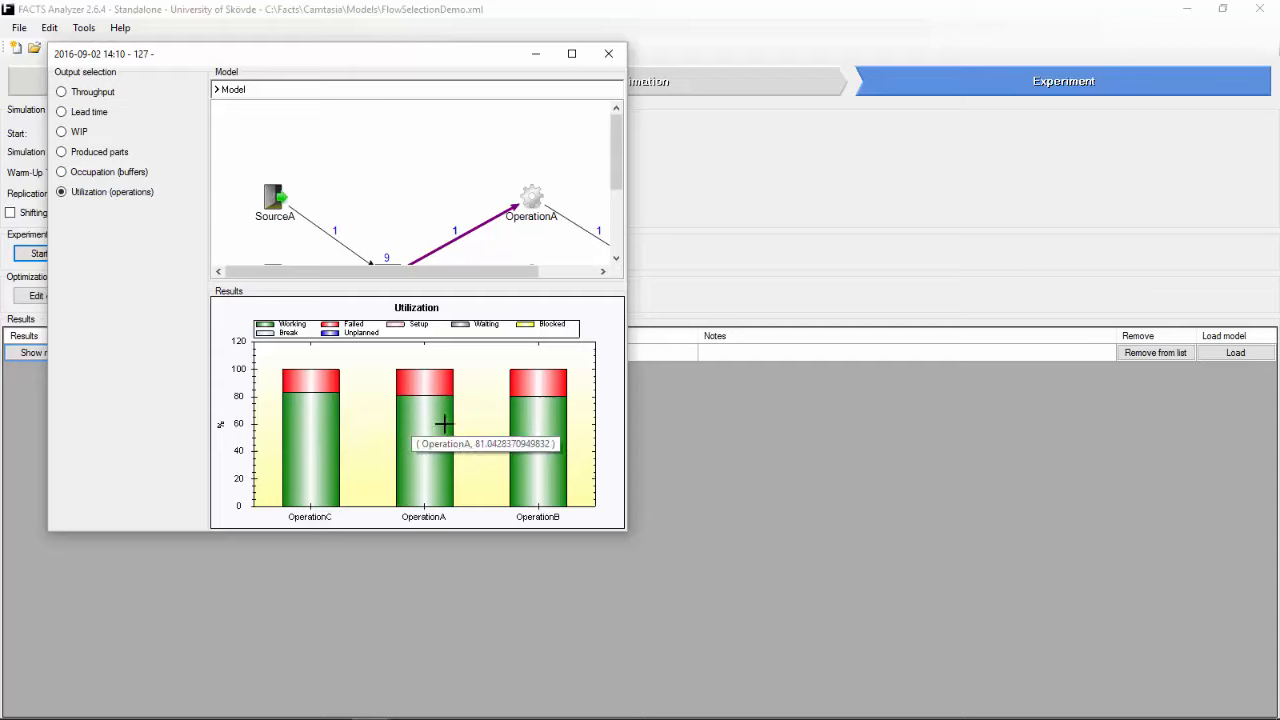
{"action": "mouse_move", "coordinate": [536, 416]}
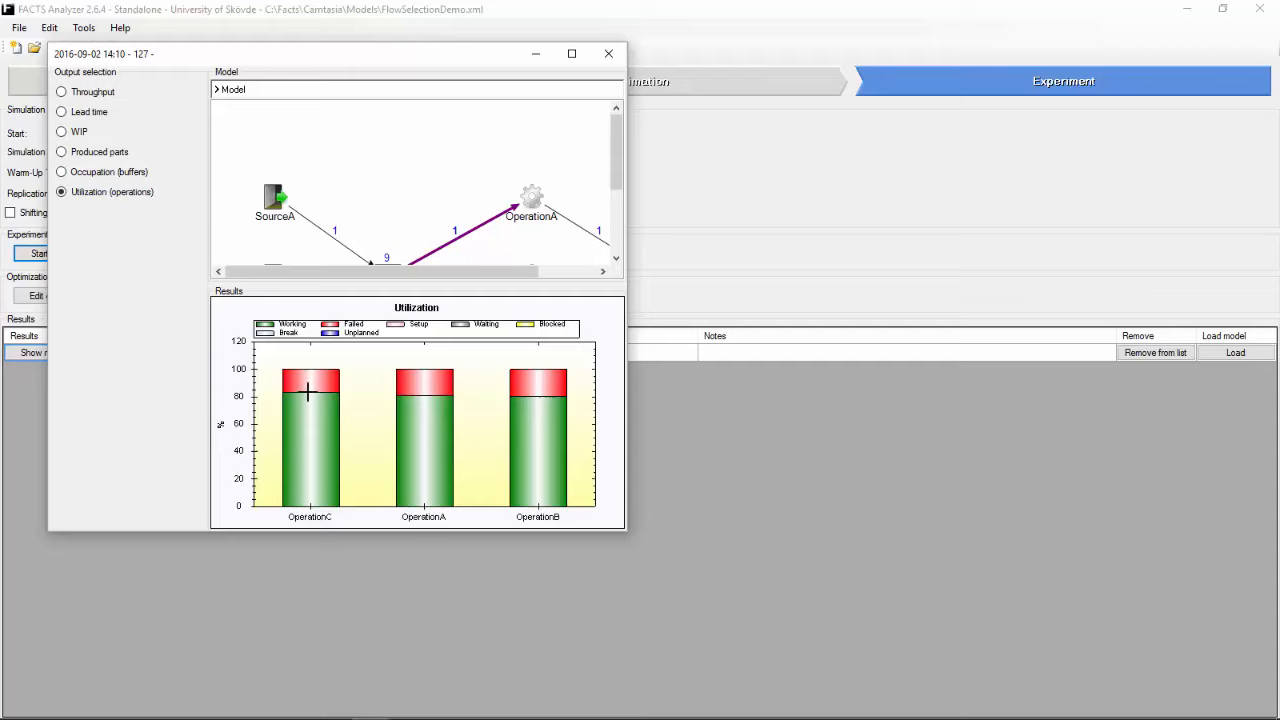
{"action": "mouse_move", "coordinate": [308, 392]}
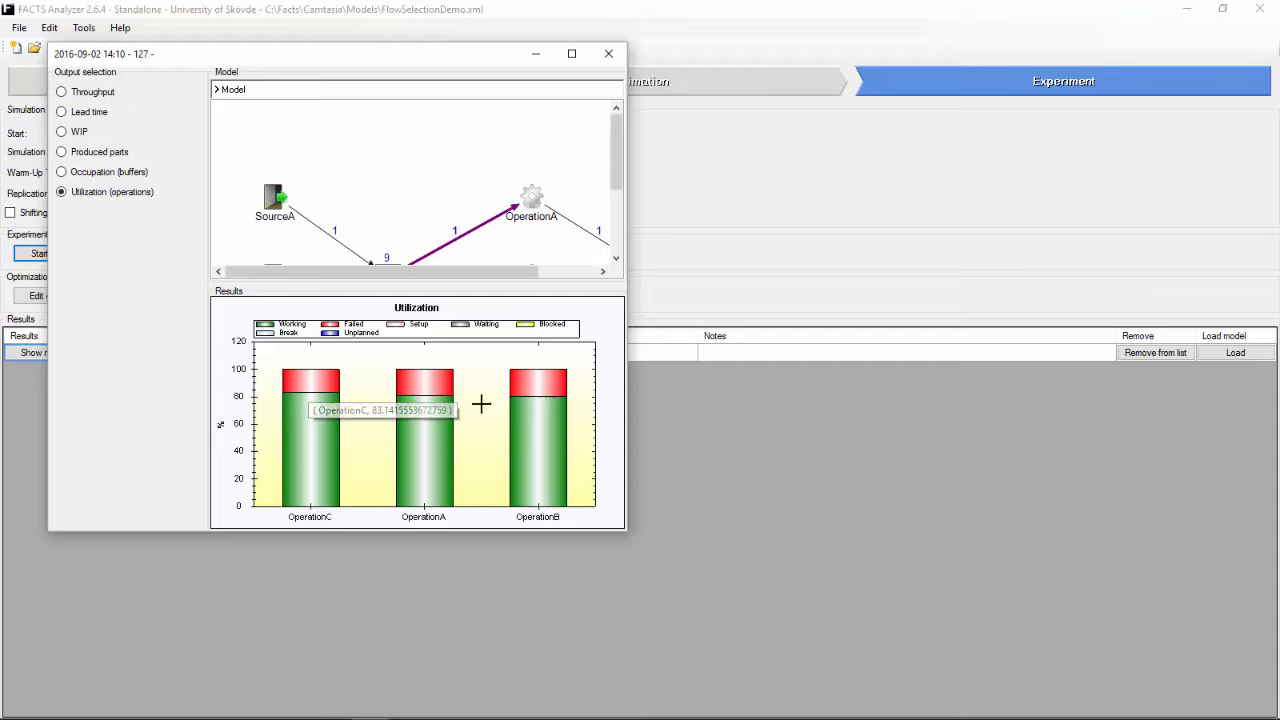
{"action": "left_click", "coordinate": [608, 56]}
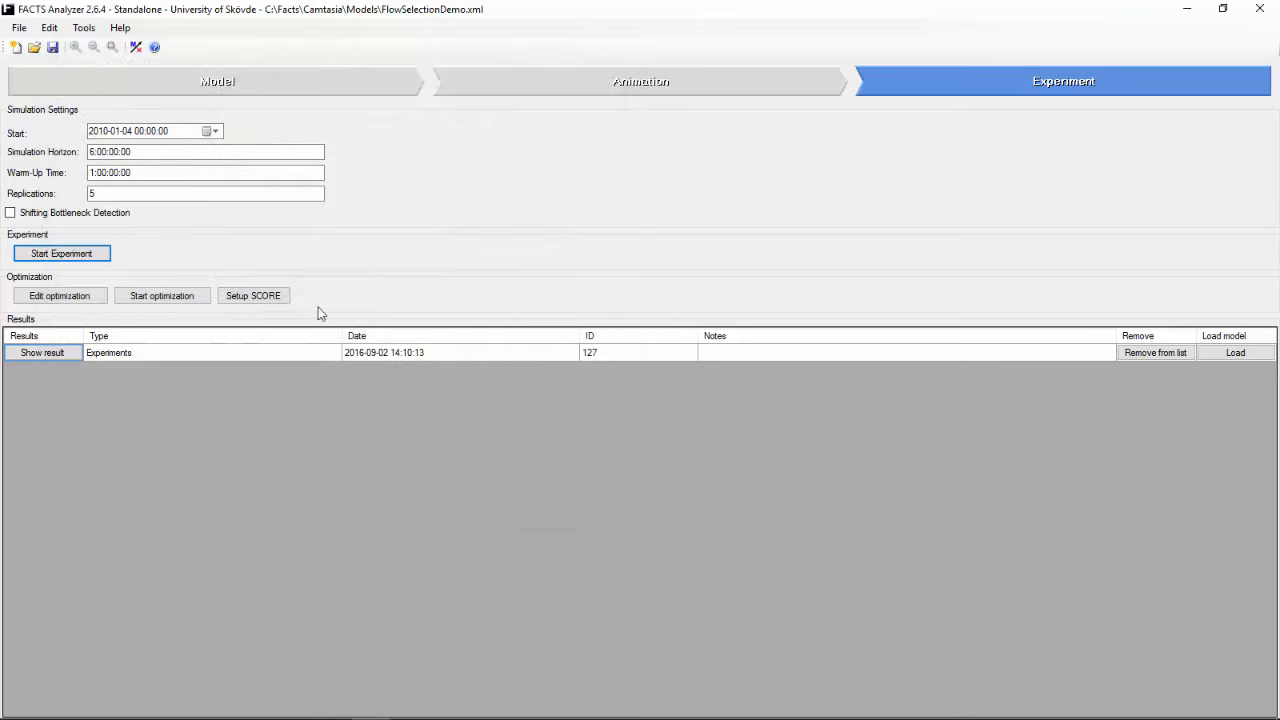
- Go back to the model and switch the active number of Selection1 to 2 (MultiPurposeMachines)
{"action": "left_click", "coordinate": [282, 86]}
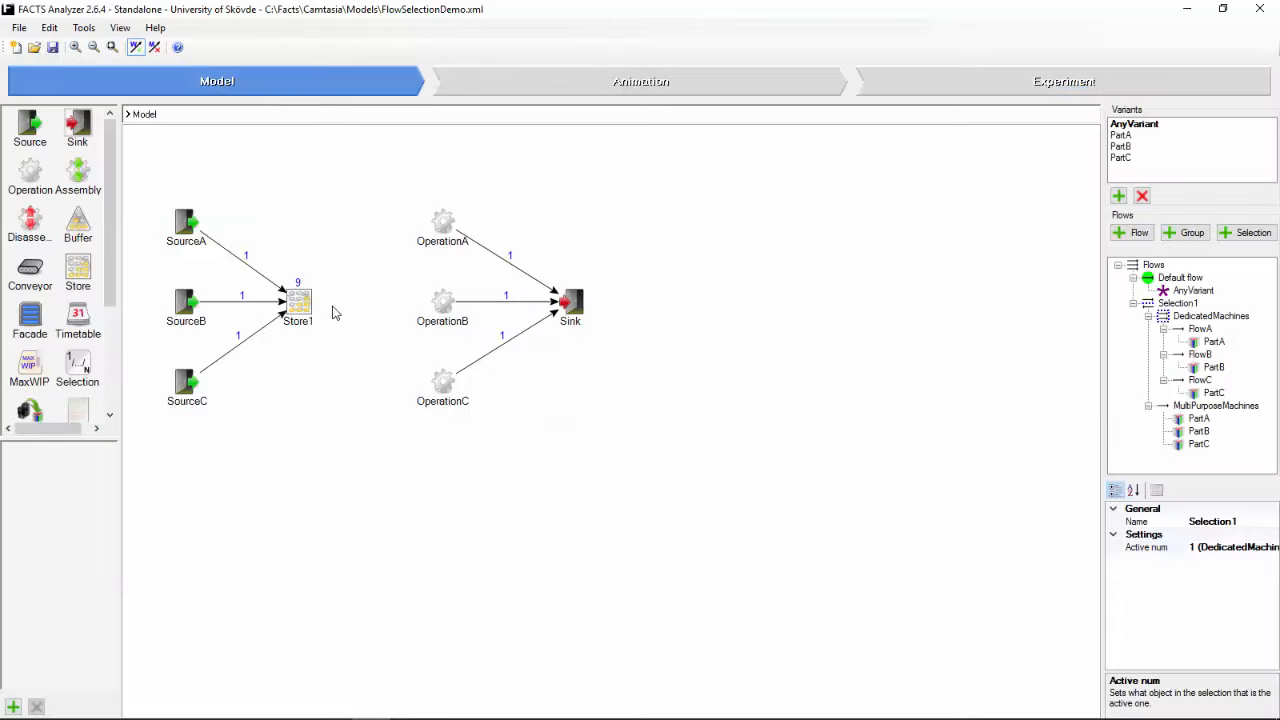
{"action": "left_click", "coordinate": [1178, 303]}
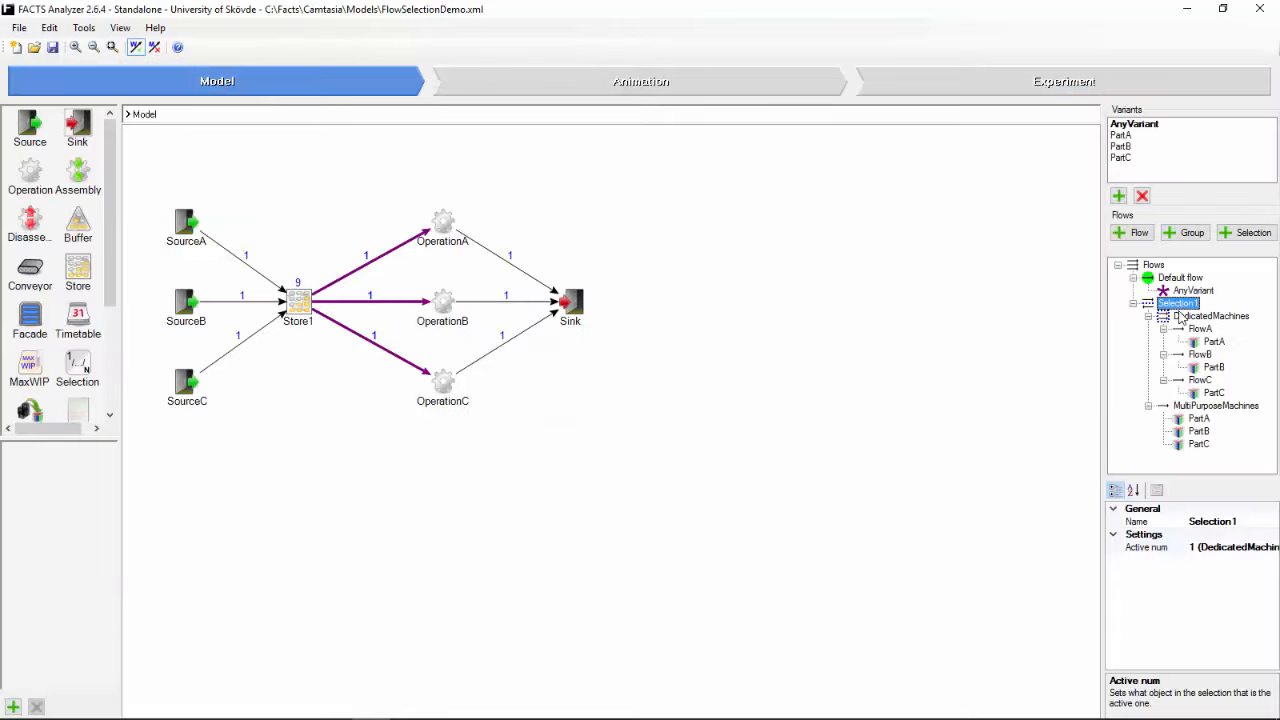
{"action": "left_click", "coordinate": [1220, 547]}
{"action": "left_click", "coordinate": [1270, 547]}
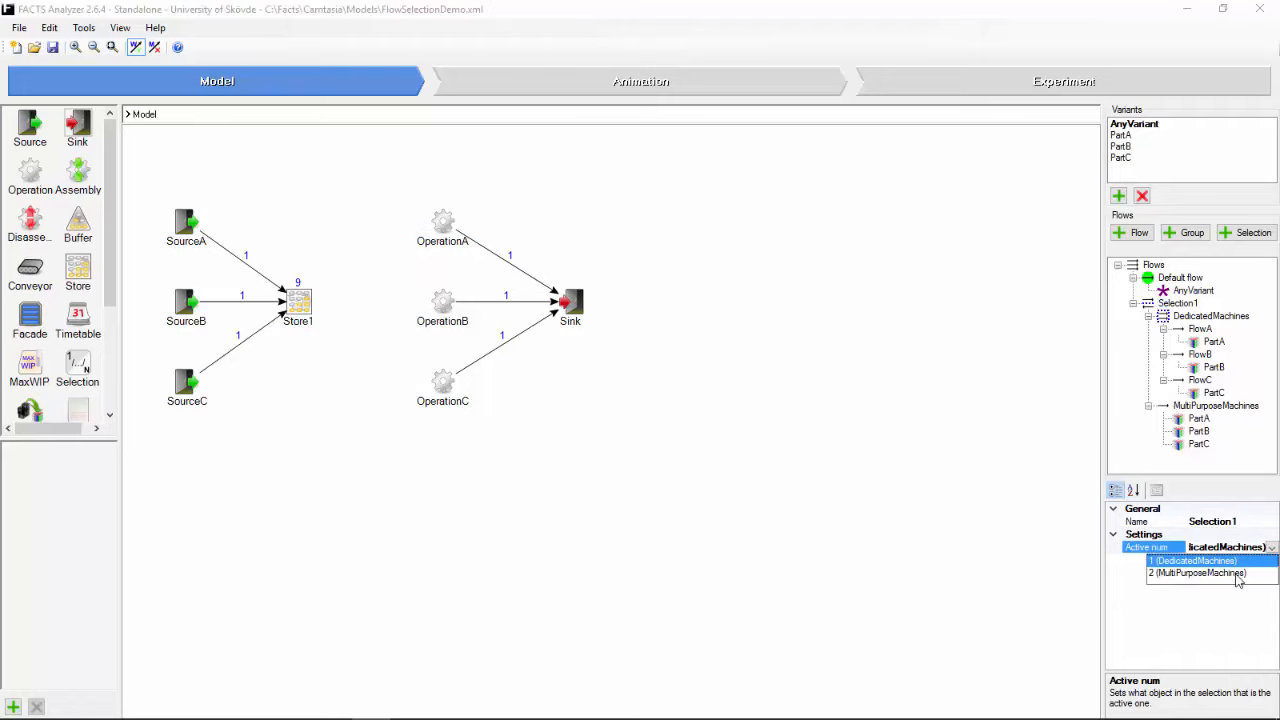
{"action": "left_click", "coordinate": [1233, 574]}
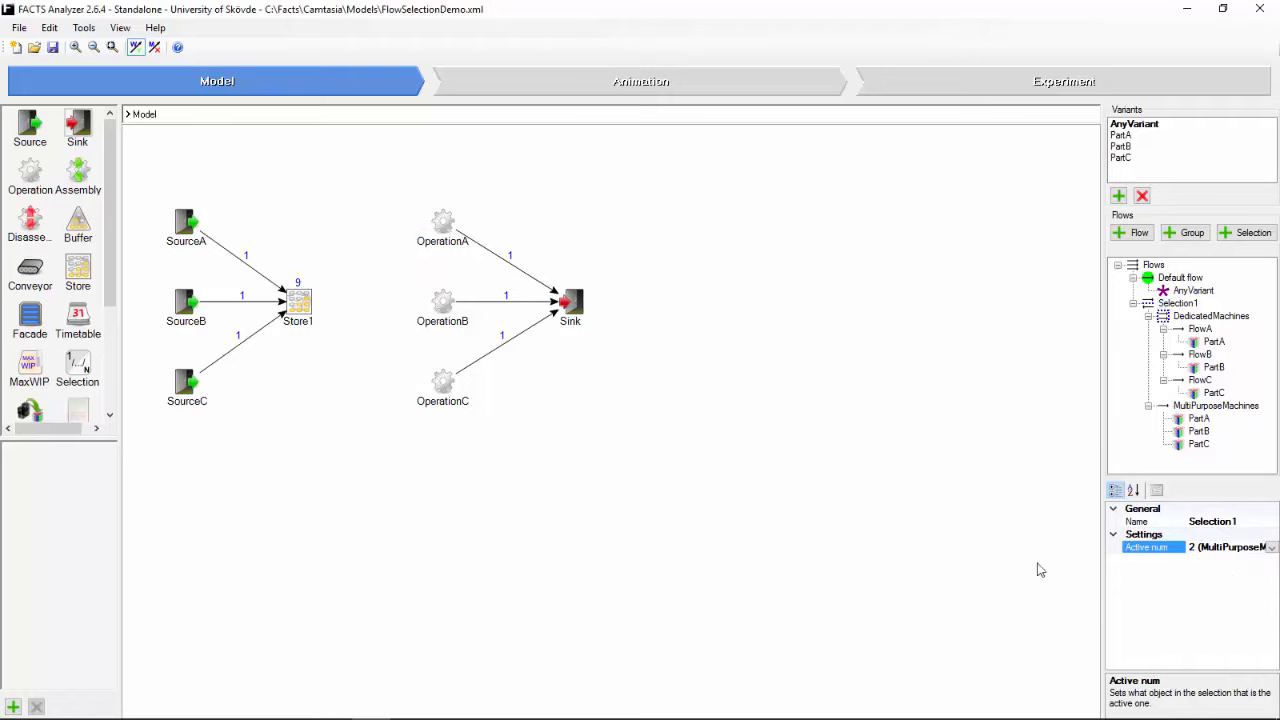
- Run an experiment on the multi-purpose case and examine its plant throughput and operation utilization charts
{"action": "left_click", "coordinate": [923, 90]}
{"action": "left_click", "coordinate": [89, 254]}
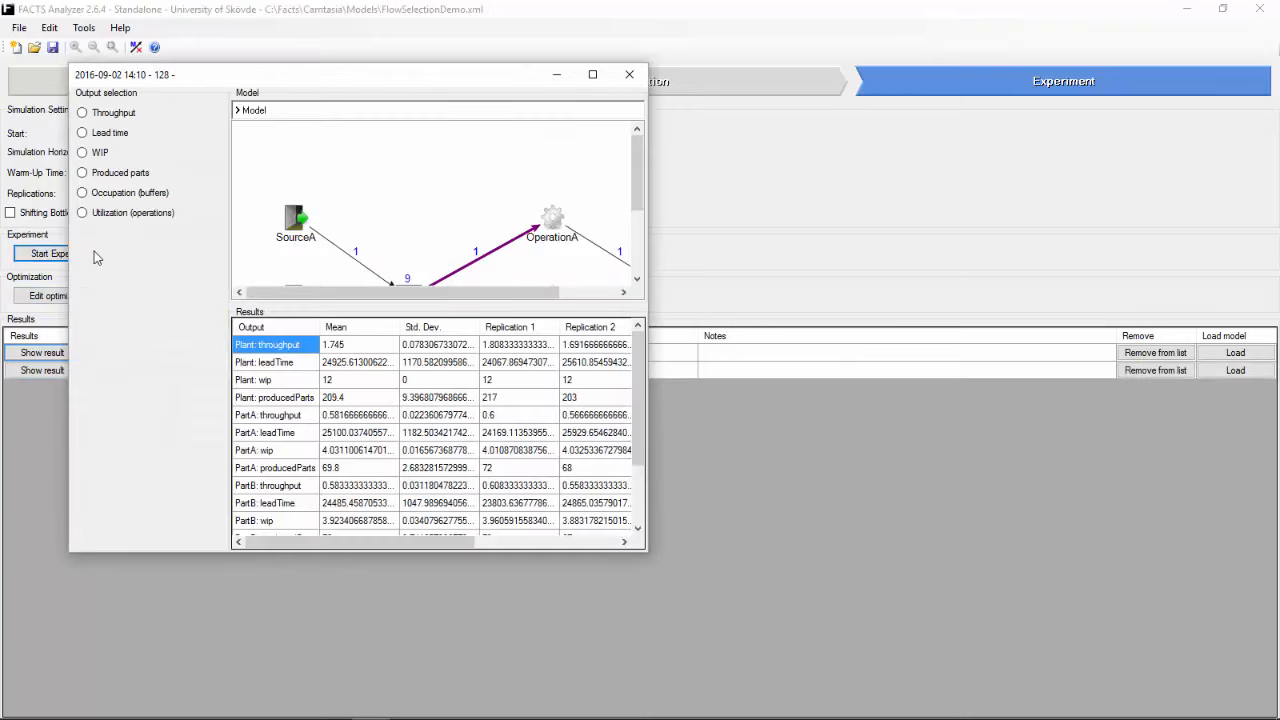
{"action": "left_click", "coordinate": [113, 115]}
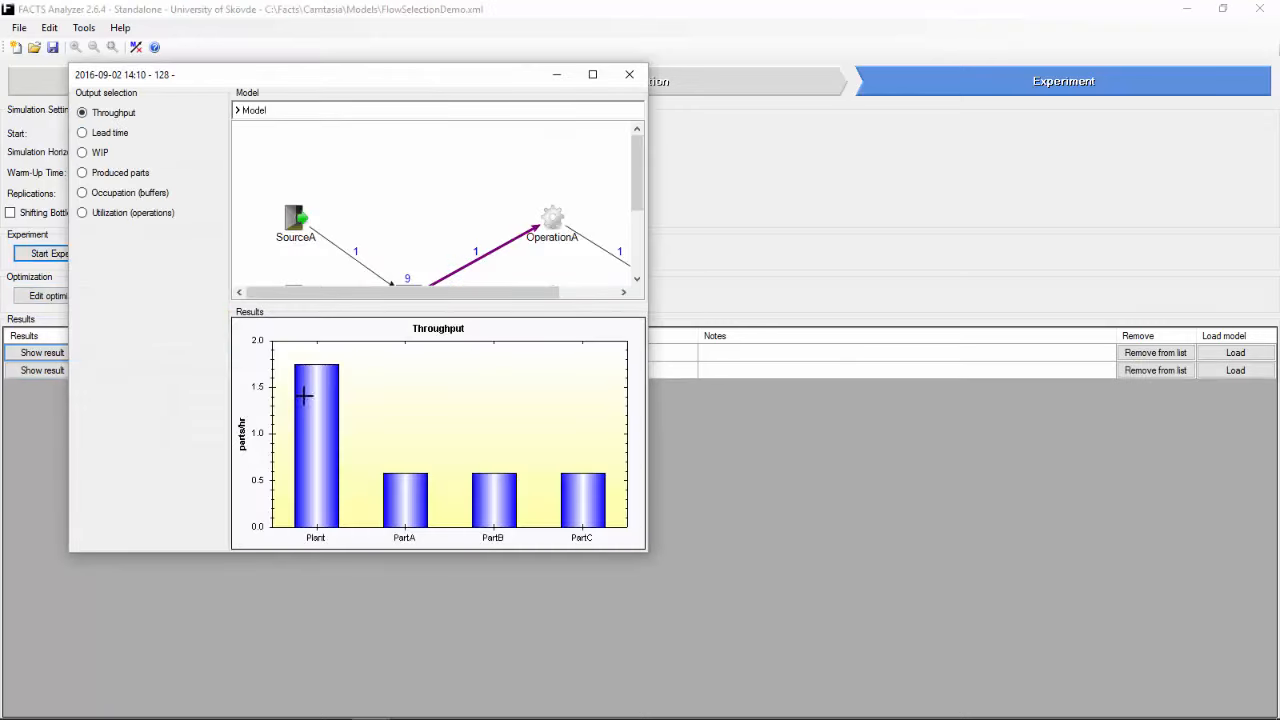
{"action": "mouse_move", "coordinate": [313, 392]}
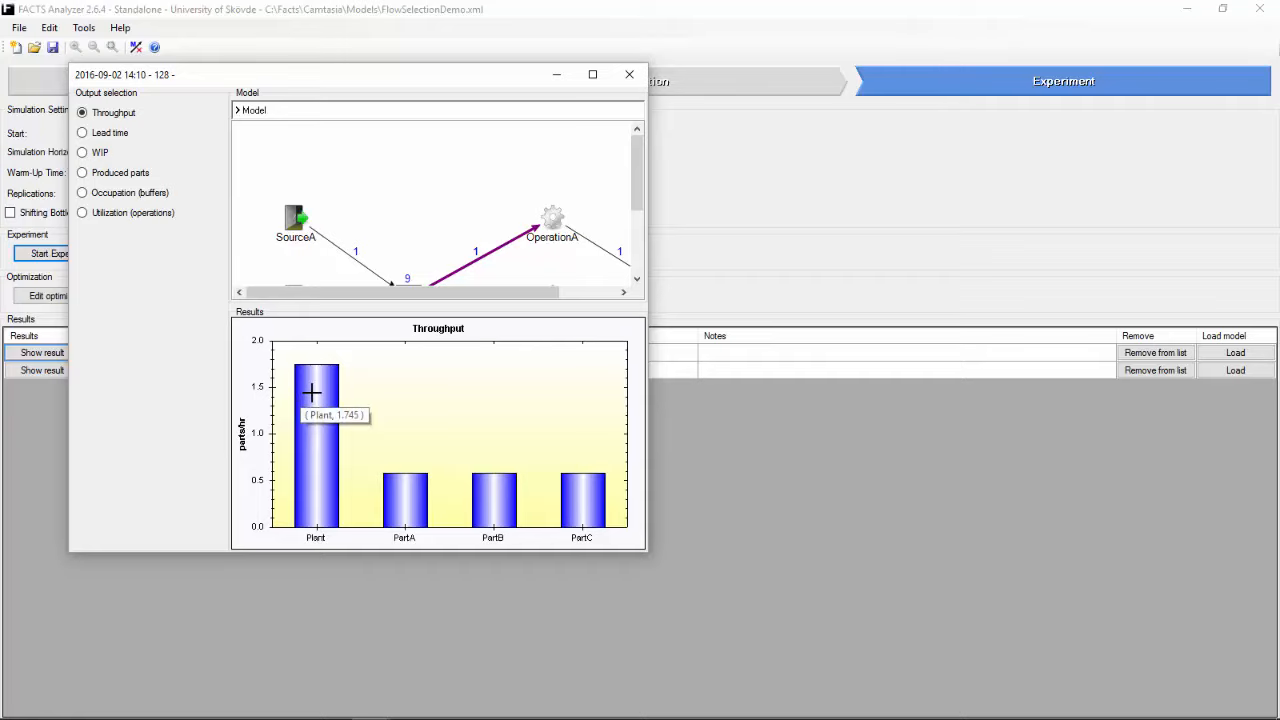
{"action": "left_click", "coordinate": [138, 215]}
{"action": "mouse_move", "coordinate": [333, 455]}
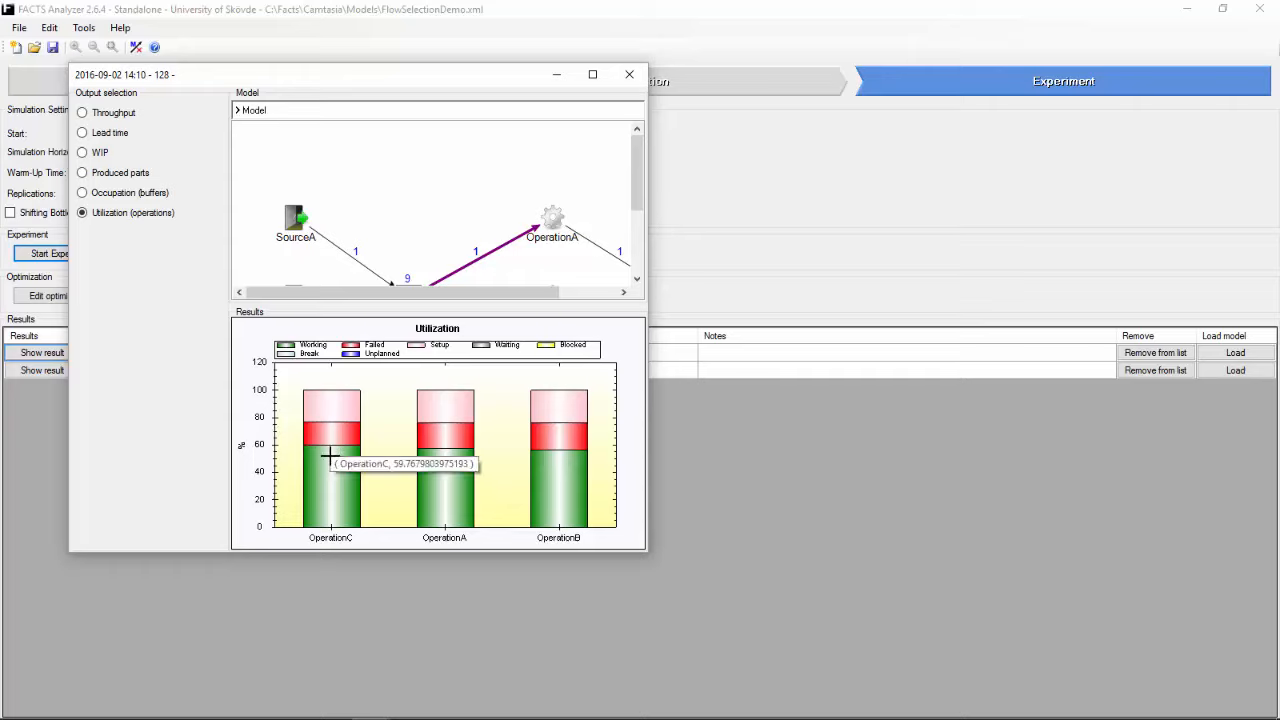